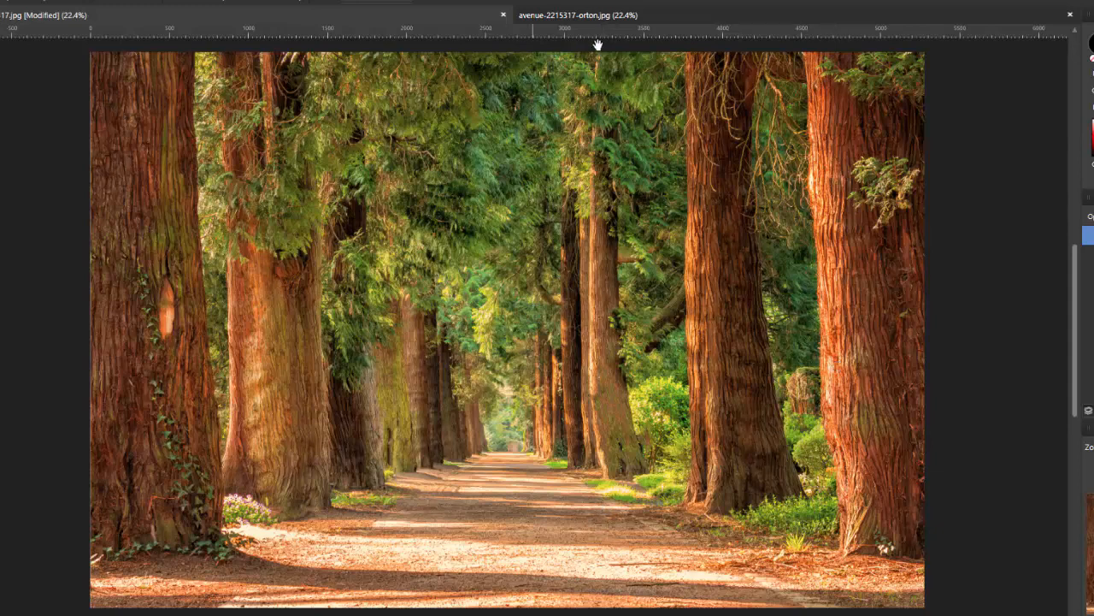
# Step: Compare the original avenue photo with its finished Orton version, avenue-2215317-orton.jpg, by alternating between the two open documents
pyautogui.click(833, 18)
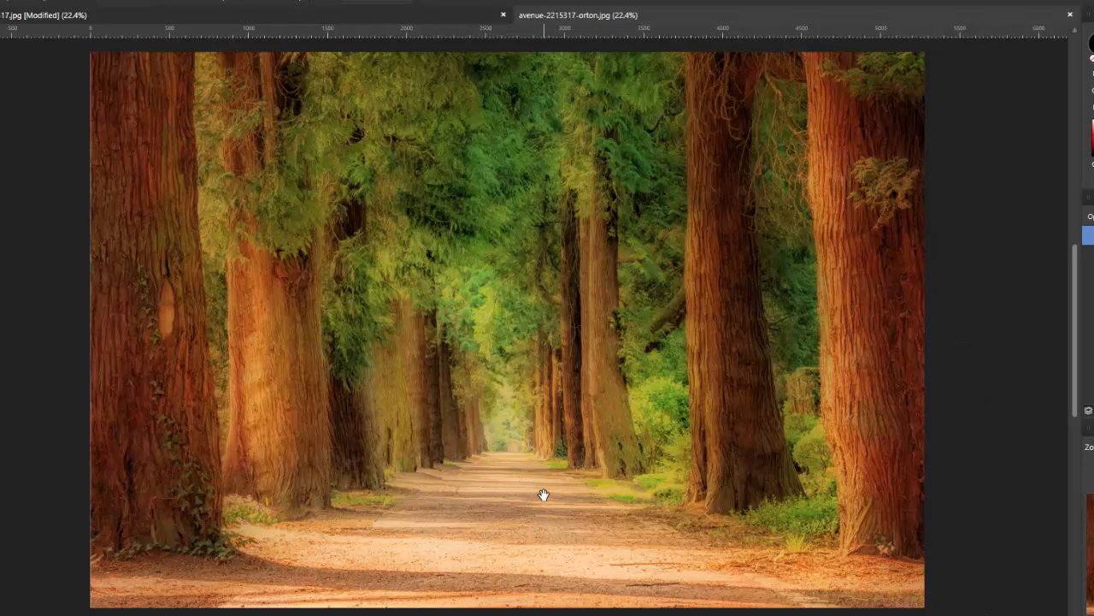
pyautogui.click(424, 12)
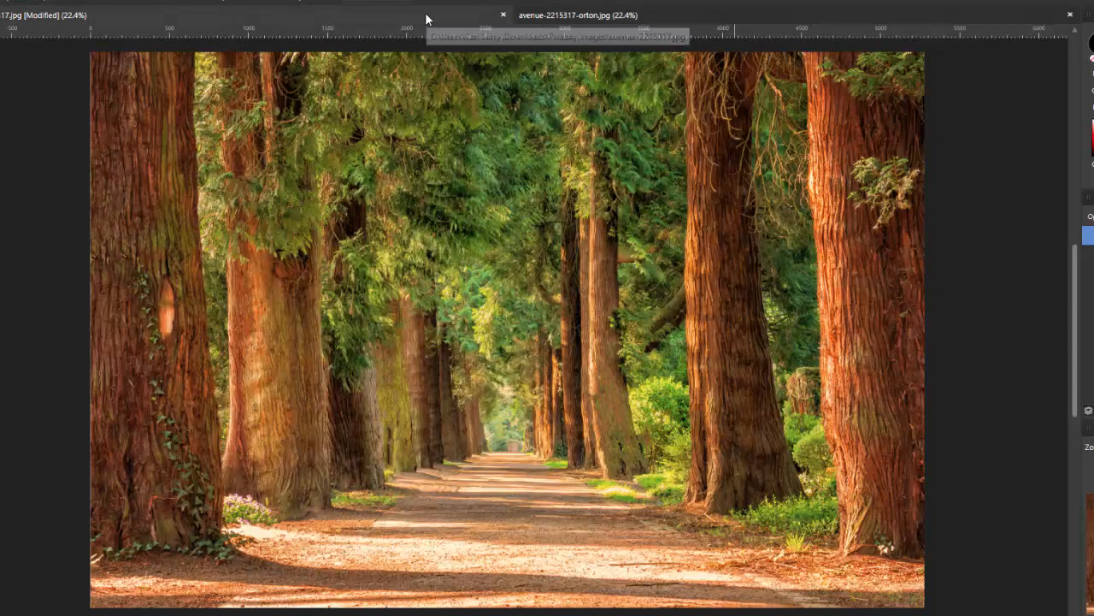
pyautogui.click(630, 16)
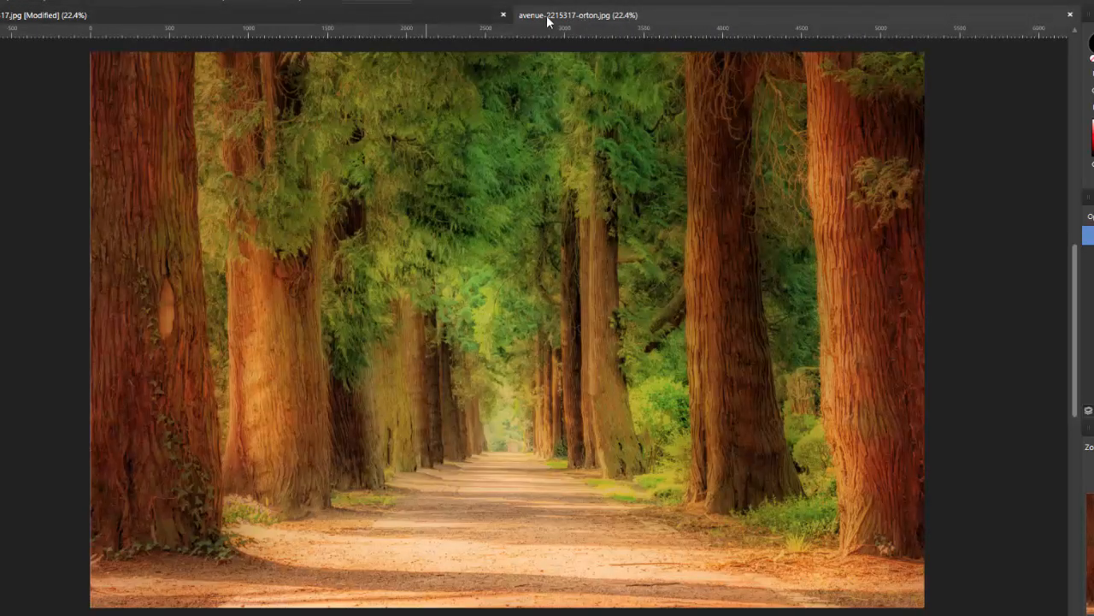
pyautogui.click(399, 17)
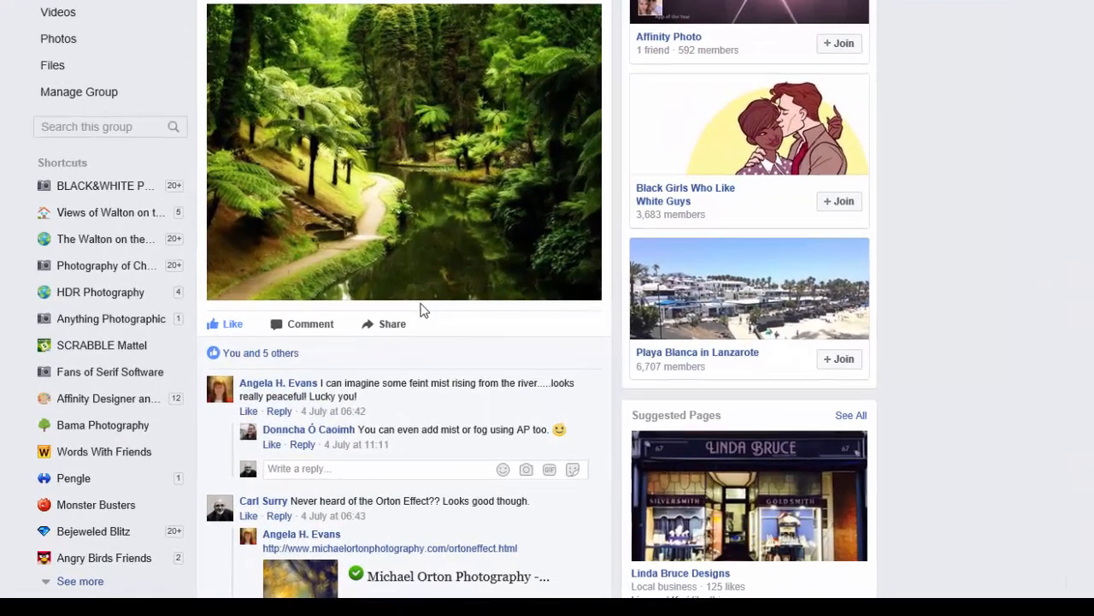
# Step: Read the group post's comments about the Orton Effect and the Michael Orton Photography page explaining the technique
pyautogui.scroll(-1, 419, 310)
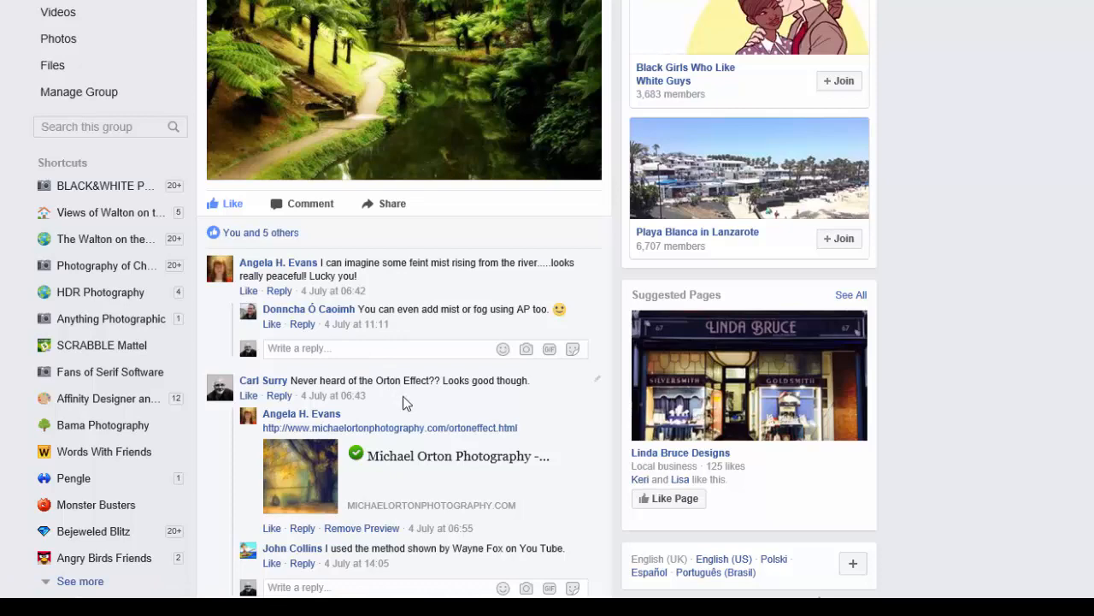
pyautogui.scroll(-1, 439, 347)
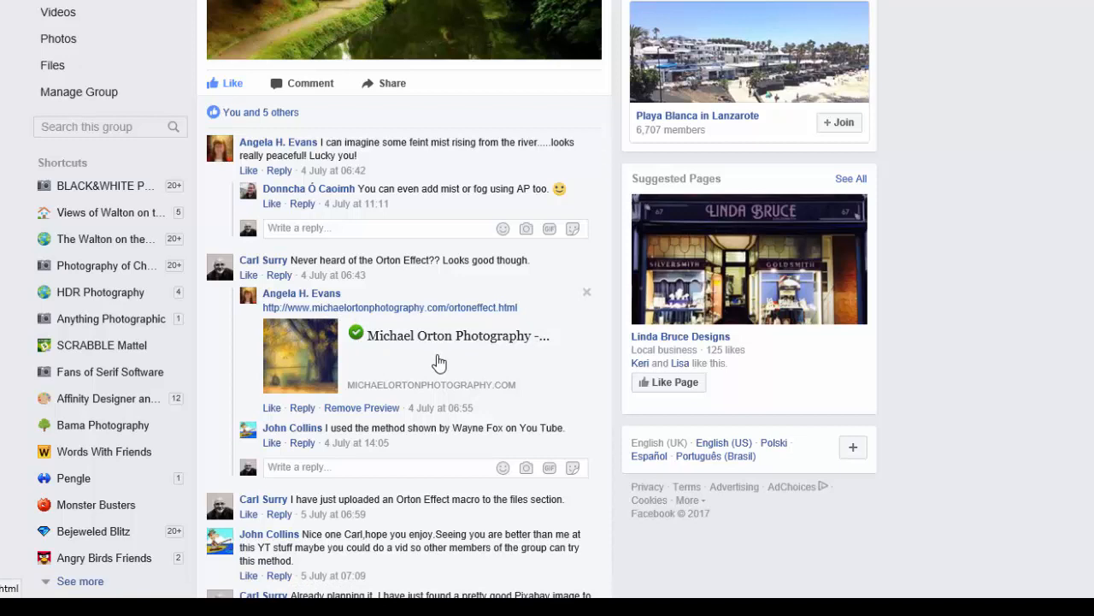
pyautogui.scroll(-1, 438, 362)
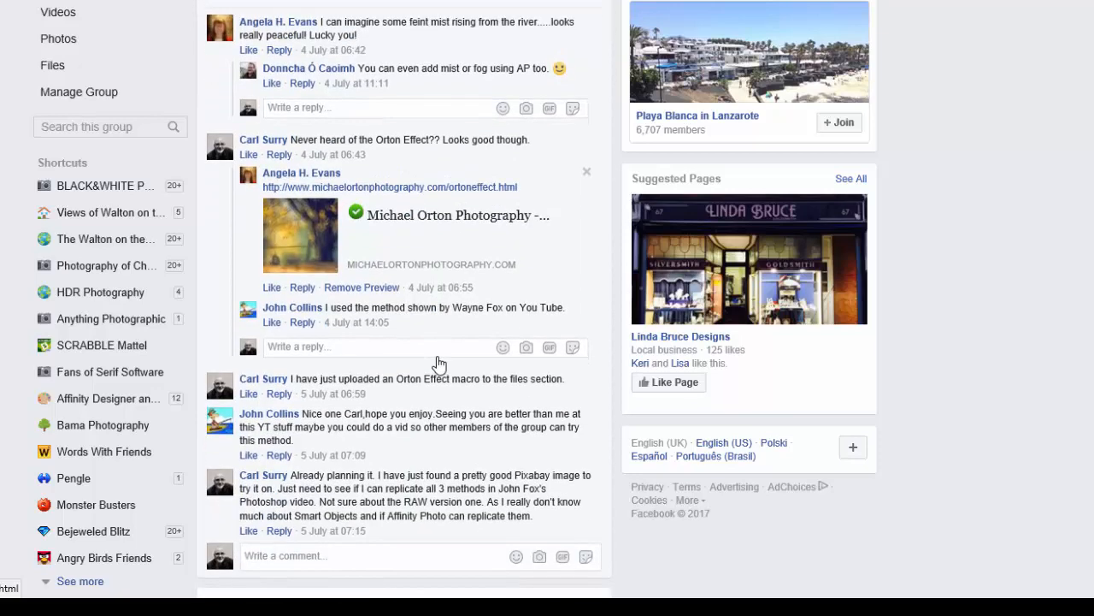
pyautogui.scroll(-1, 437, 358)
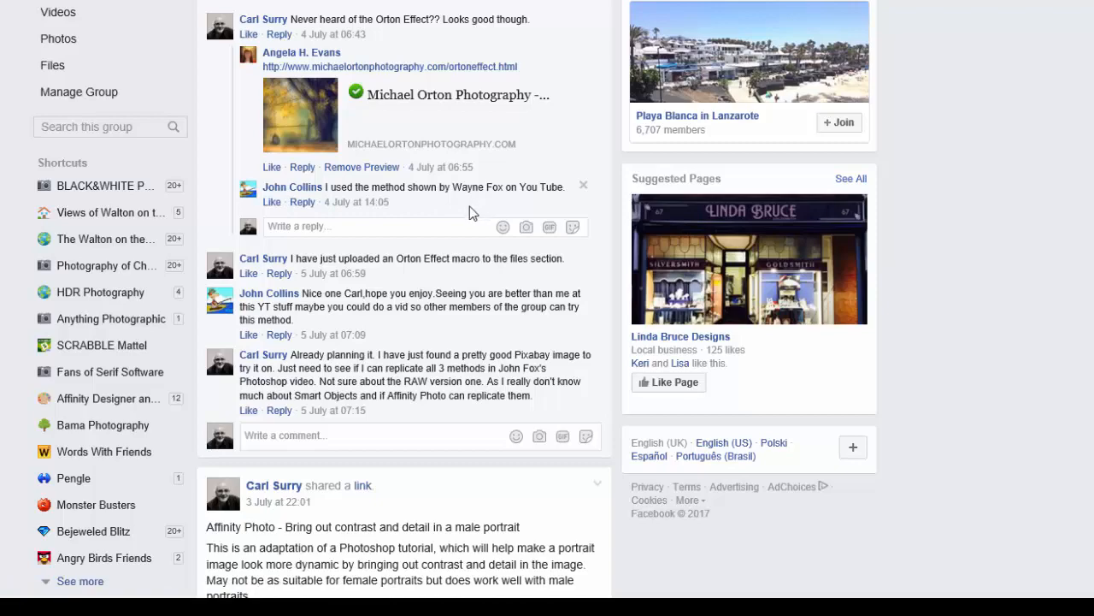
pyautogui.scroll(1, 447, 279)
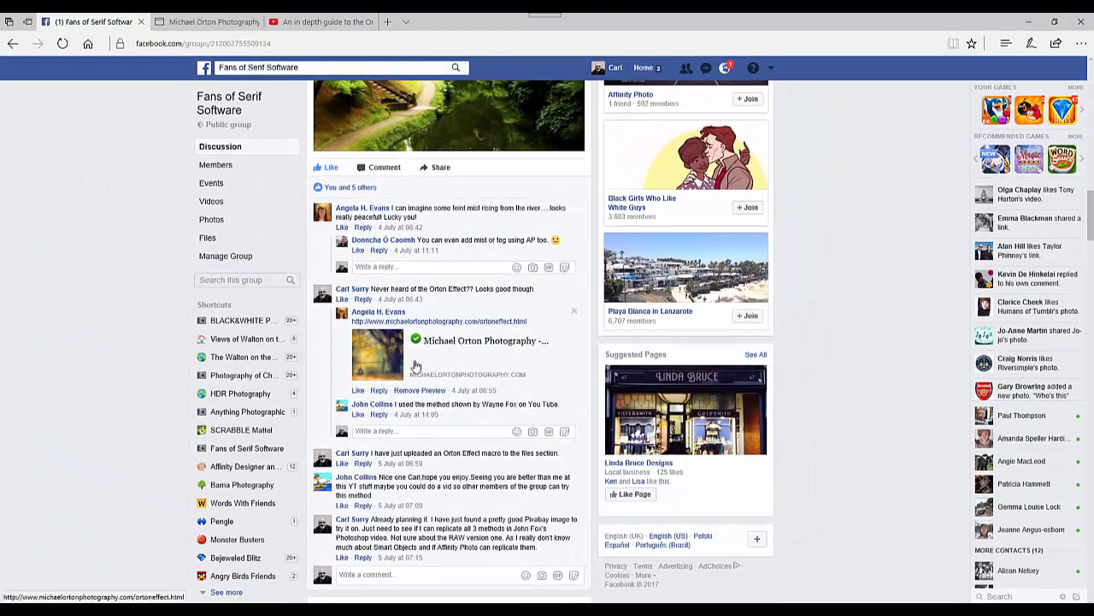
pyautogui.scroll(1, 416, 364)
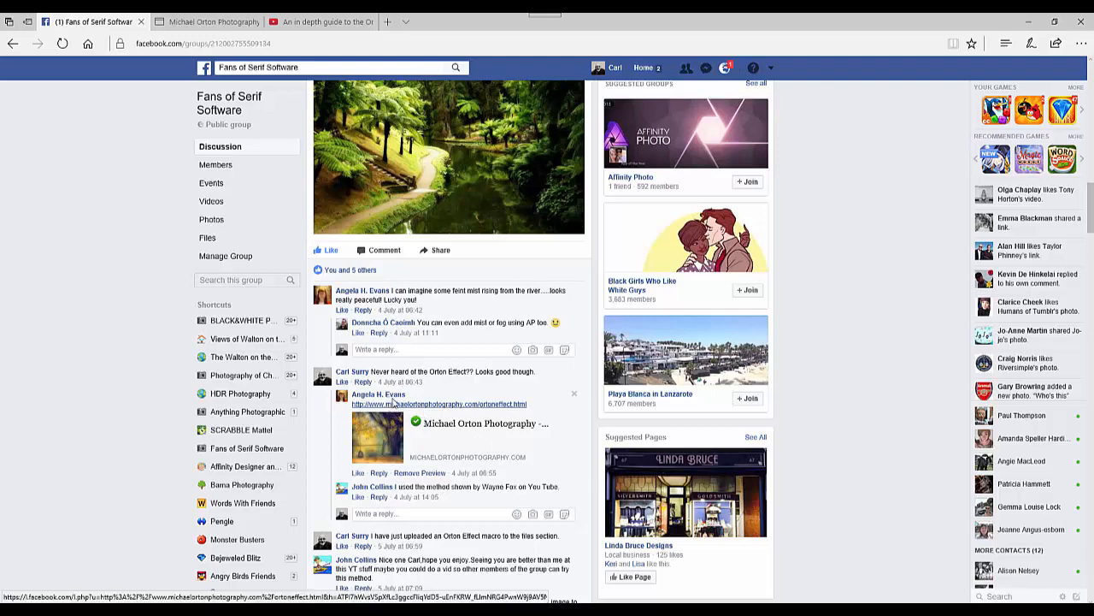
pyautogui.click(191, 26)
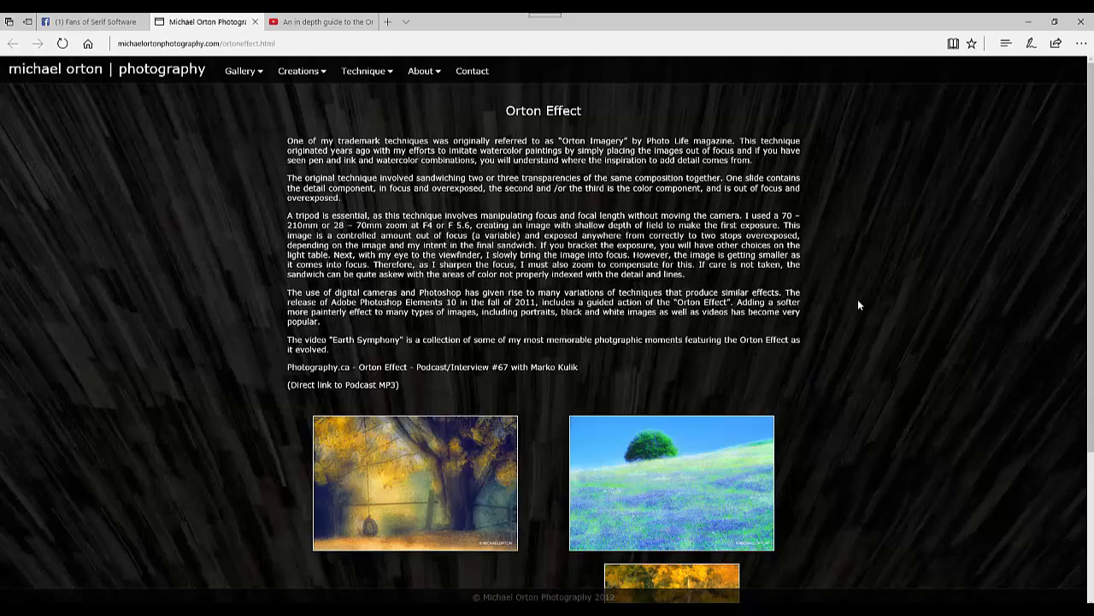
pyautogui.scroll(-2, 859, 304)
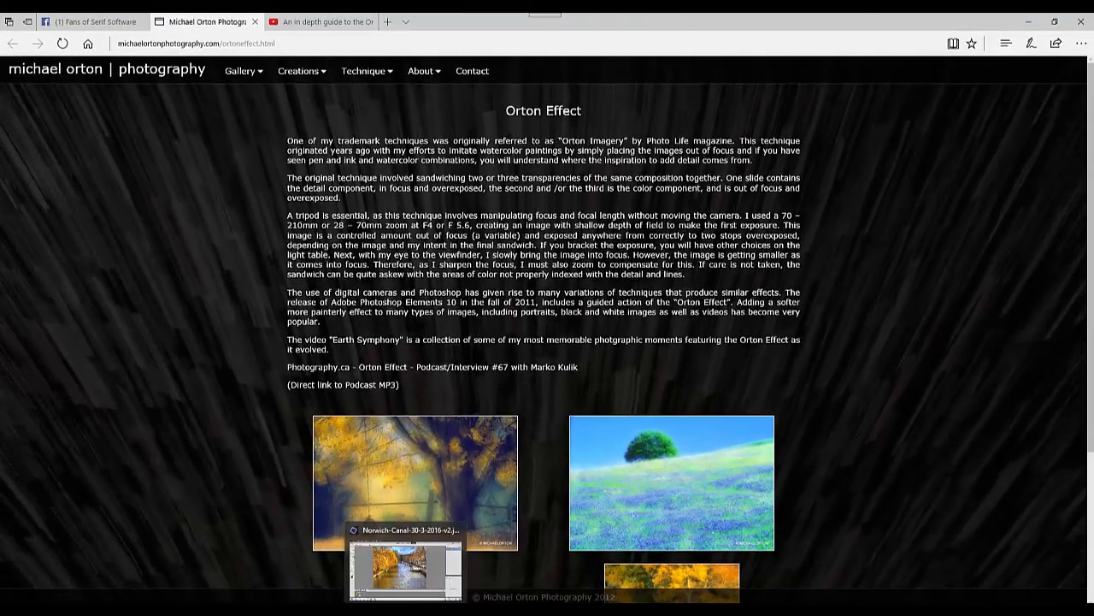
# Step: Switch to Photoshop Elements and open the guided Orton Effect special edit for the canal photo
pyautogui.click(406, 611)
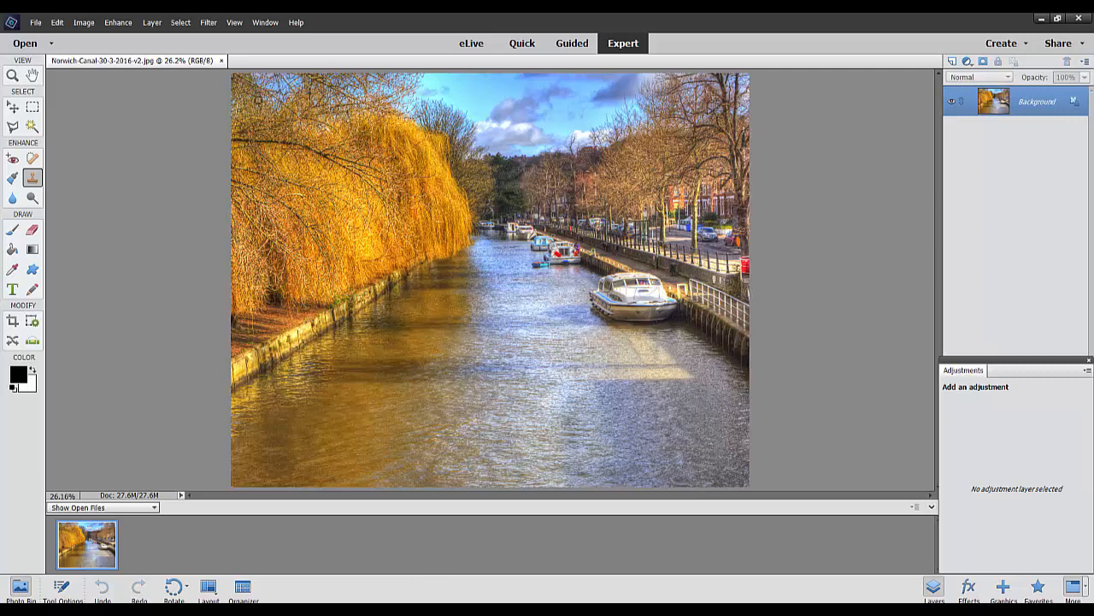
pyautogui.click(578, 44)
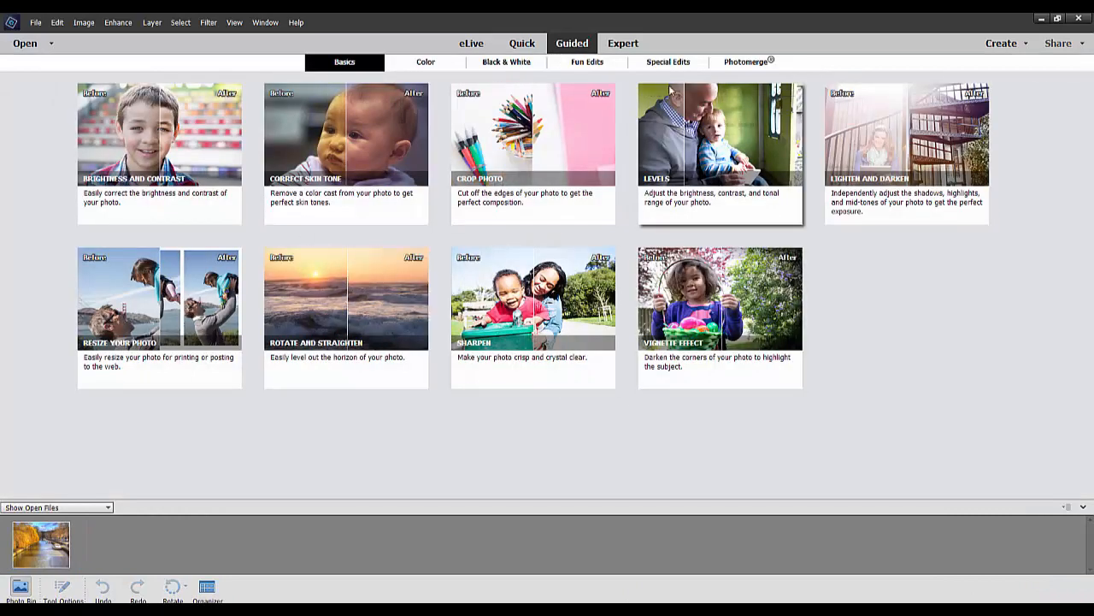
pyautogui.click(666, 63)
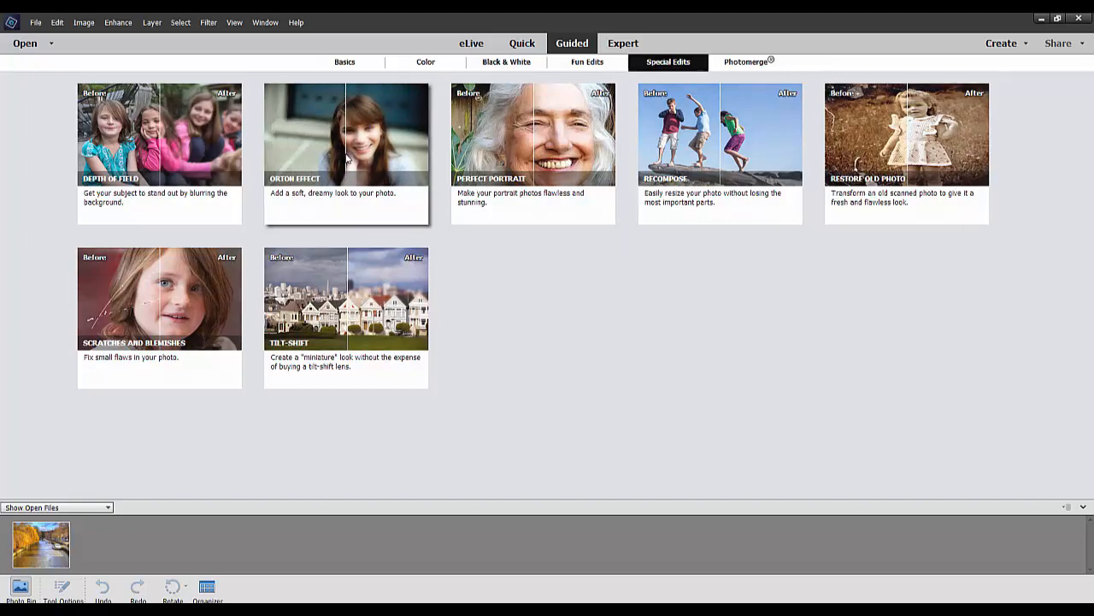
pyautogui.click(346, 159)
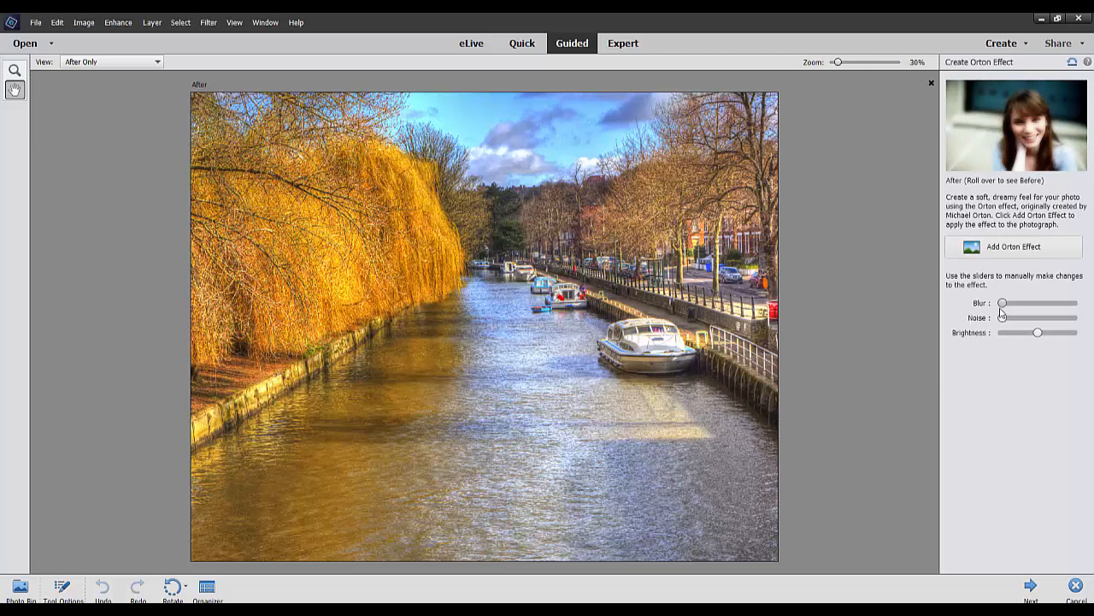
# Step: Try the Orton Effect on the canal photo with blur 44, a little noise and slightly lower brightness, cancel it and leave Photoshop Elements
pyautogui.click(1009, 248)
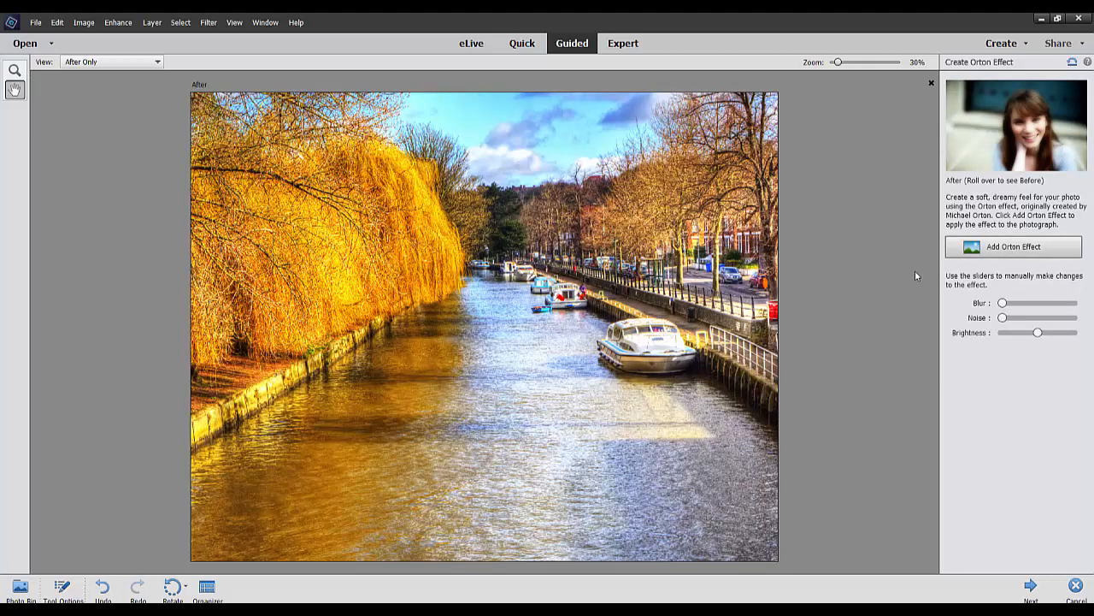
pyautogui.moveTo(1003, 303); pyautogui.dragTo(1034, 306)
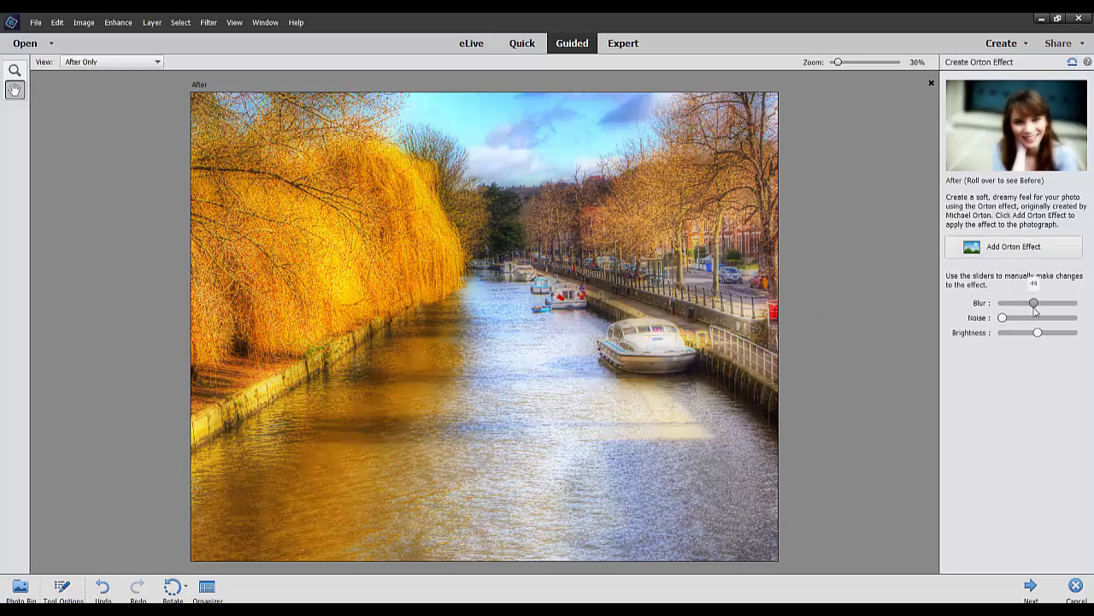
pyautogui.moveTo(1014, 320); pyautogui.dragTo(1033, 334)
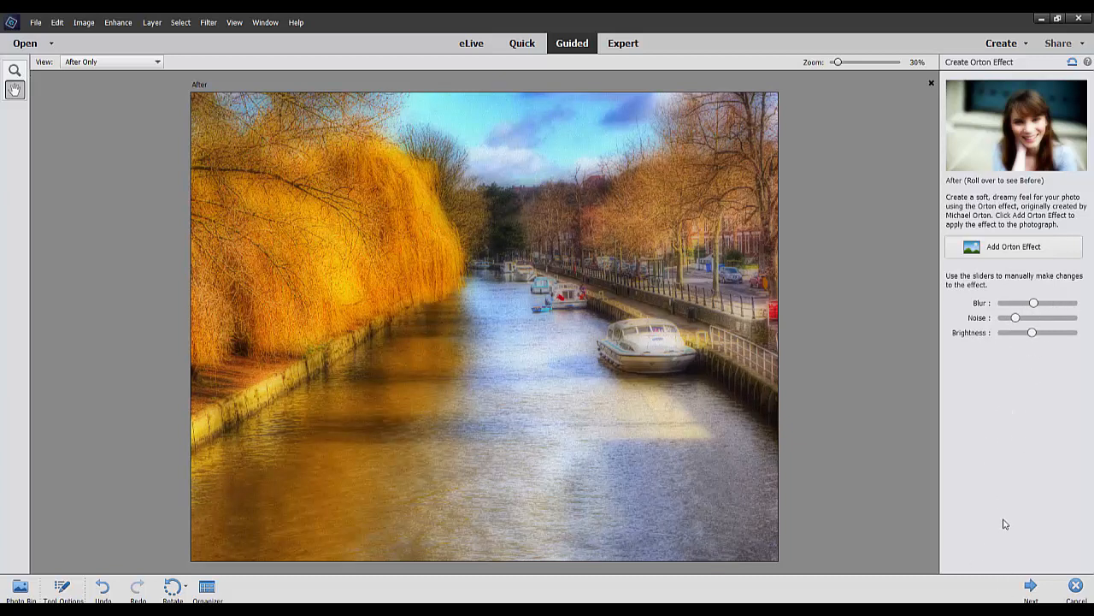
pyautogui.click(1076, 587)
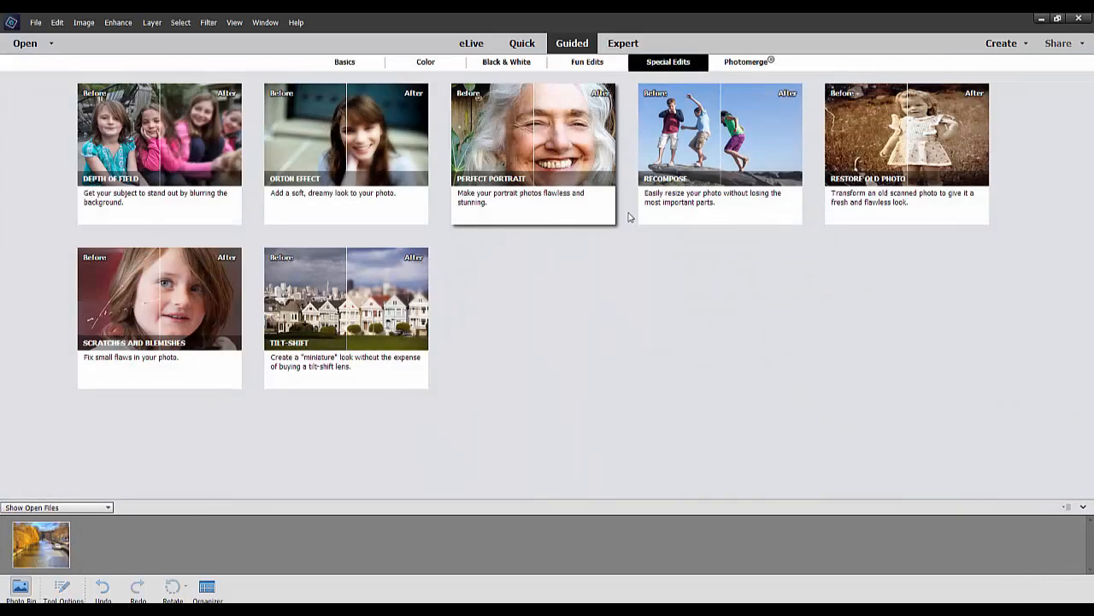
pyautogui.click(1080, 20)
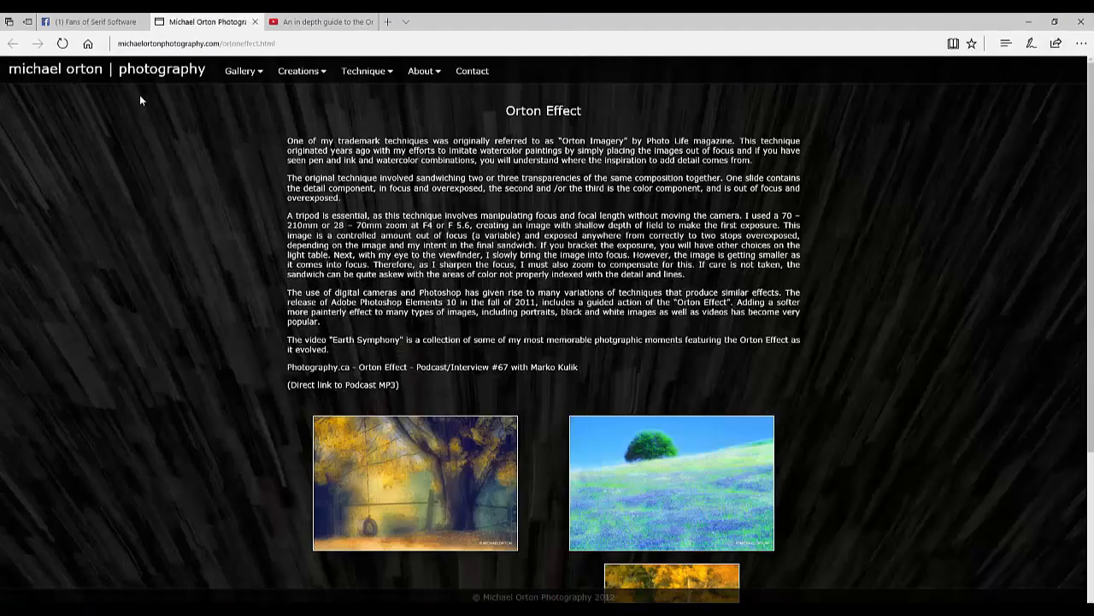
# Step: Review the group comments about the method used and the YouTube page for "An in depth guide to the Orton Effect"
pyautogui.click(99, 22)
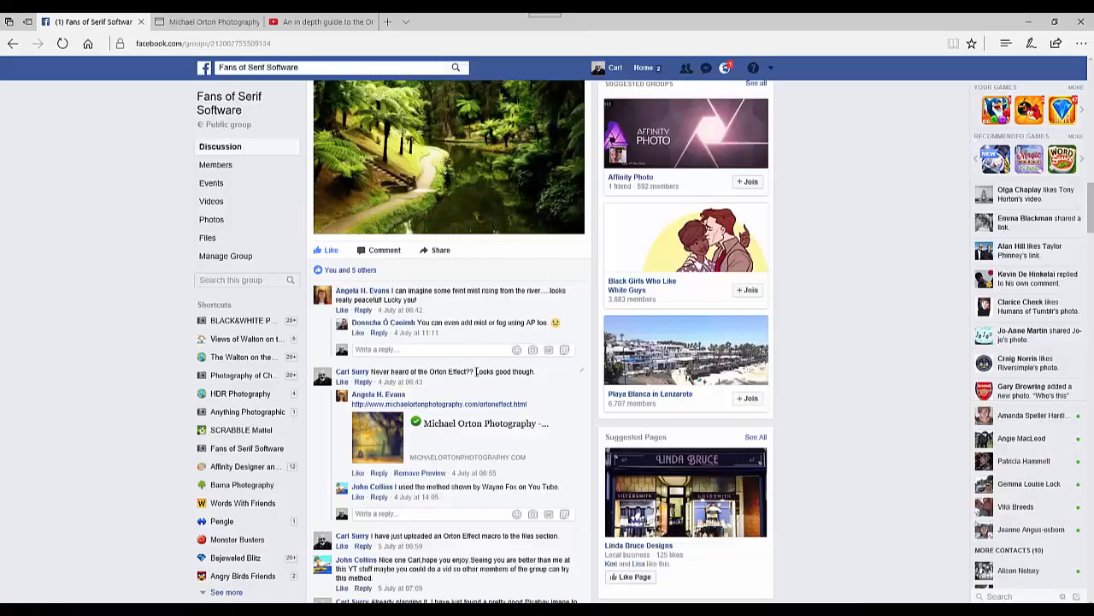
pyautogui.scroll(-1, 473, 404)
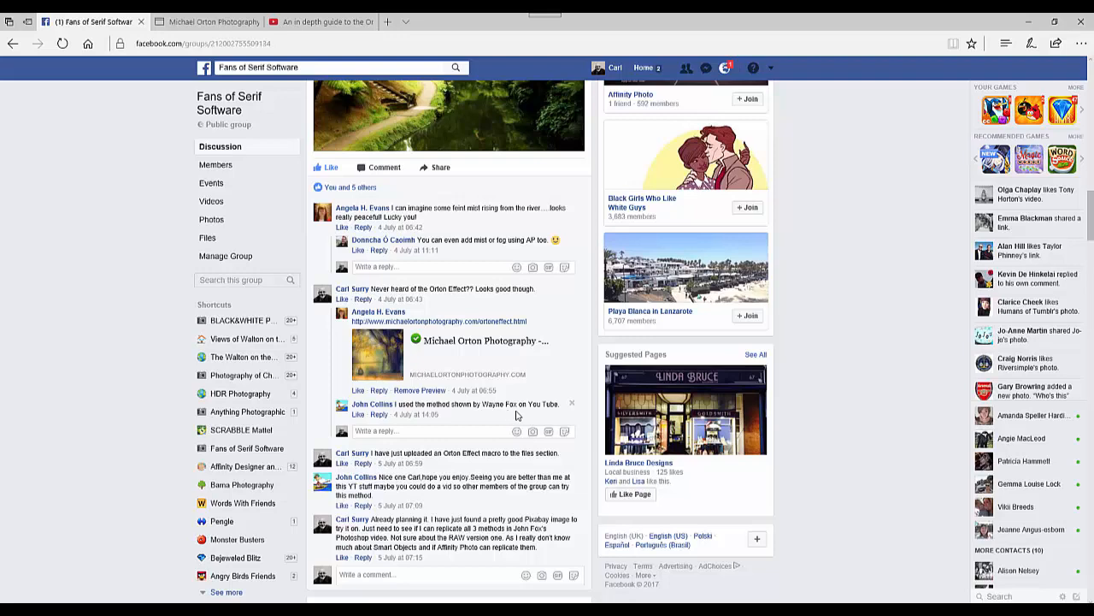
pyautogui.click(329, 18)
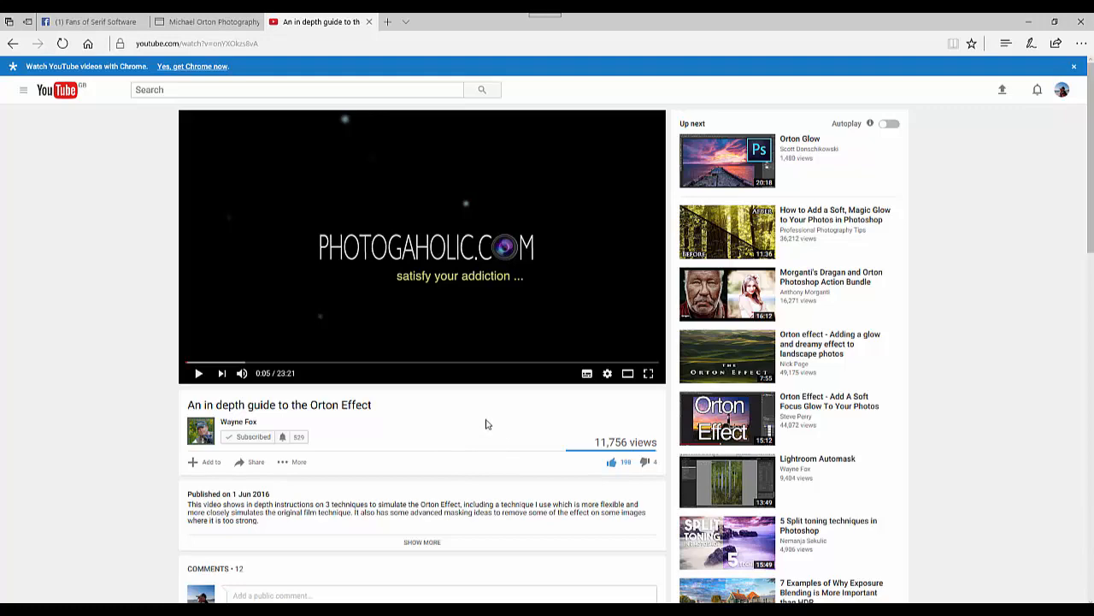
pyautogui.scroll(-2, 483, 429)
pyautogui.scroll(2, 483, 431)
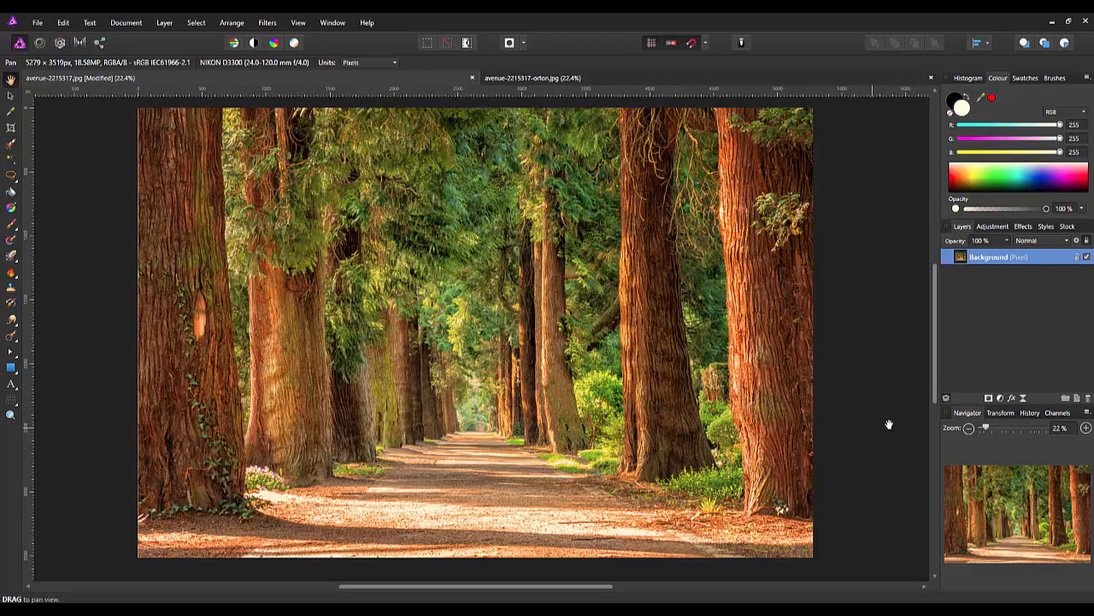
# Step: In Affinity Photo, duplicate the avenue photo's Background layer twice
pyautogui.moveTo(937, 366); pyautogui.dragTo(937, 354)
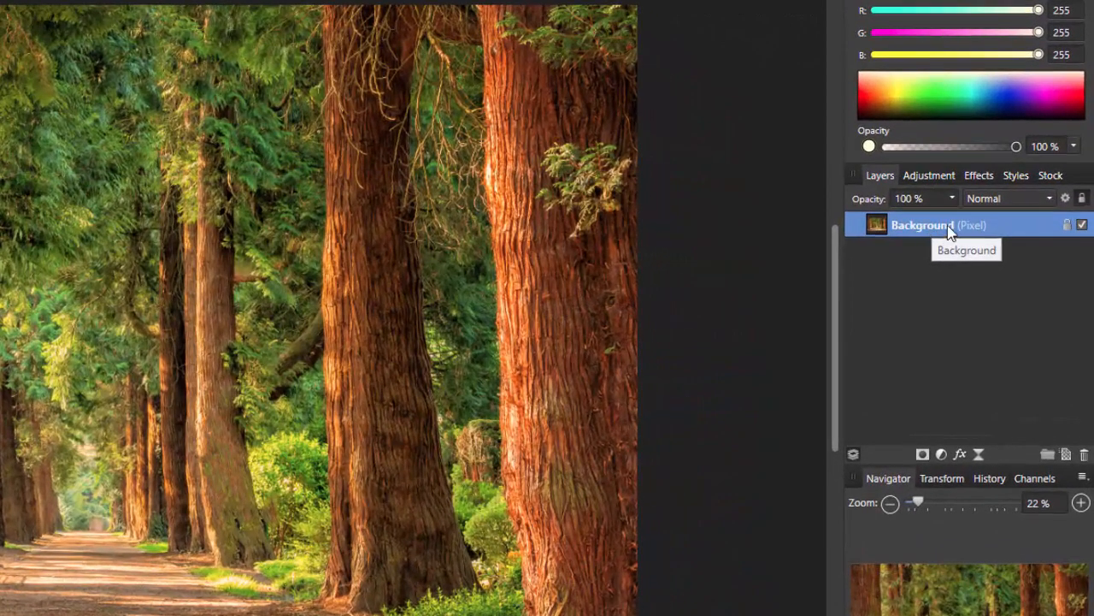
pyautogui.rightClick(967, 241)
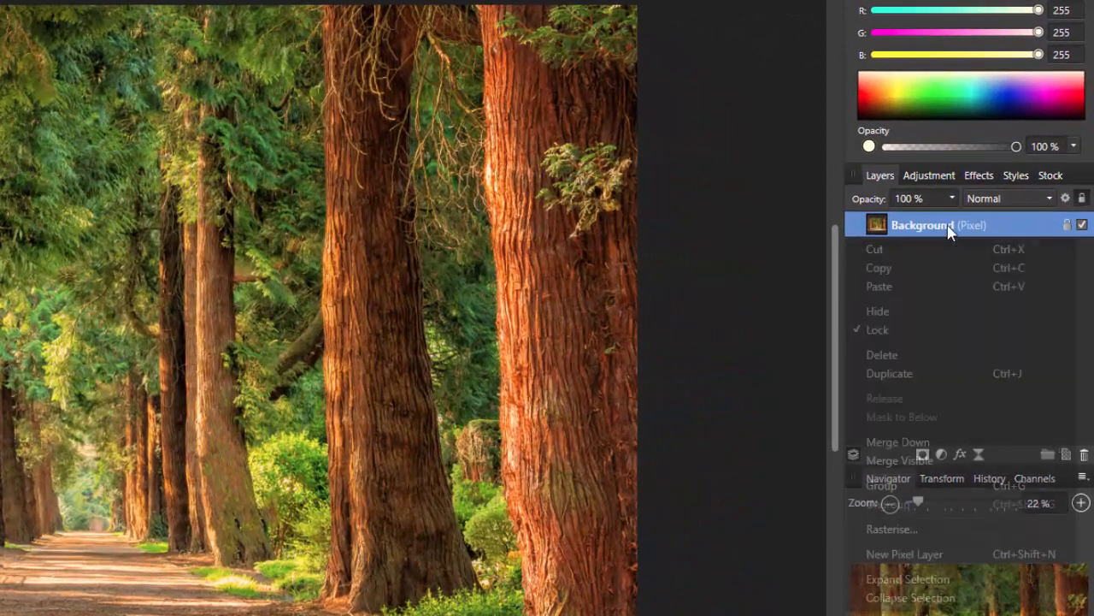
pyautogui.click(949, 381)
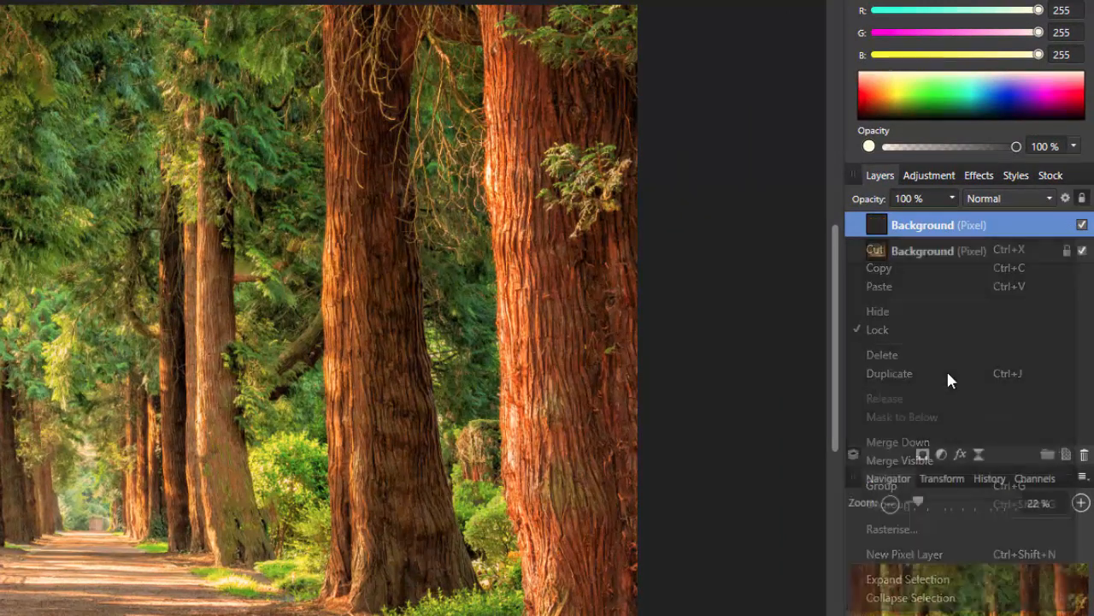
pyautogui.rightClick(942, 225)
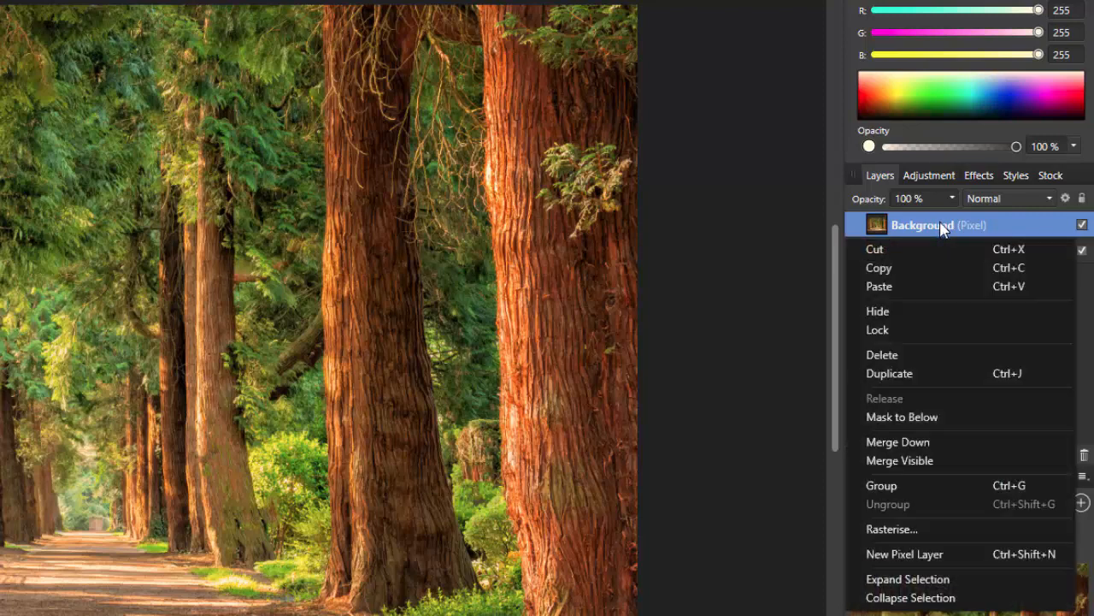
pyautogui.click(897, 376)
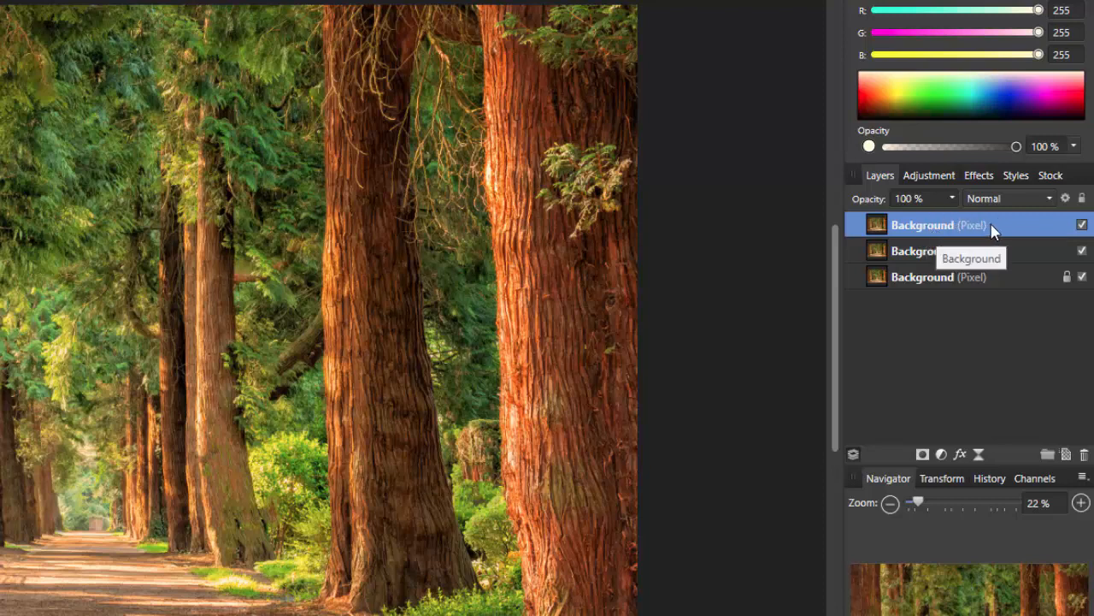
# Step: Set the top Background copy's blend mode to Screen and merge it down into the copy beneath
pyautogui.click(1050, 198)
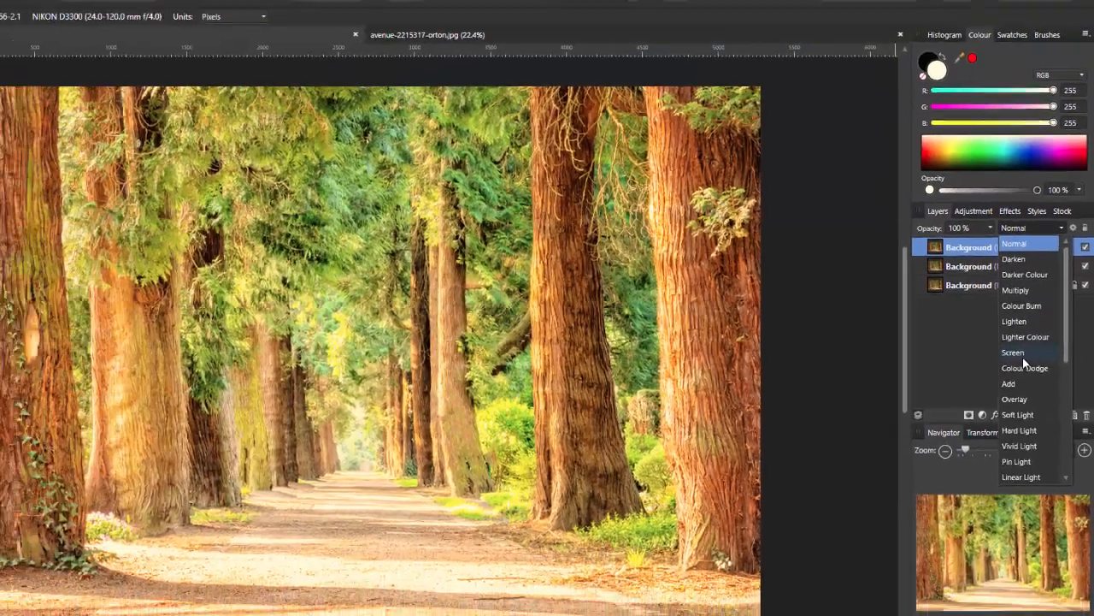
pyautogui.click(992, 370)
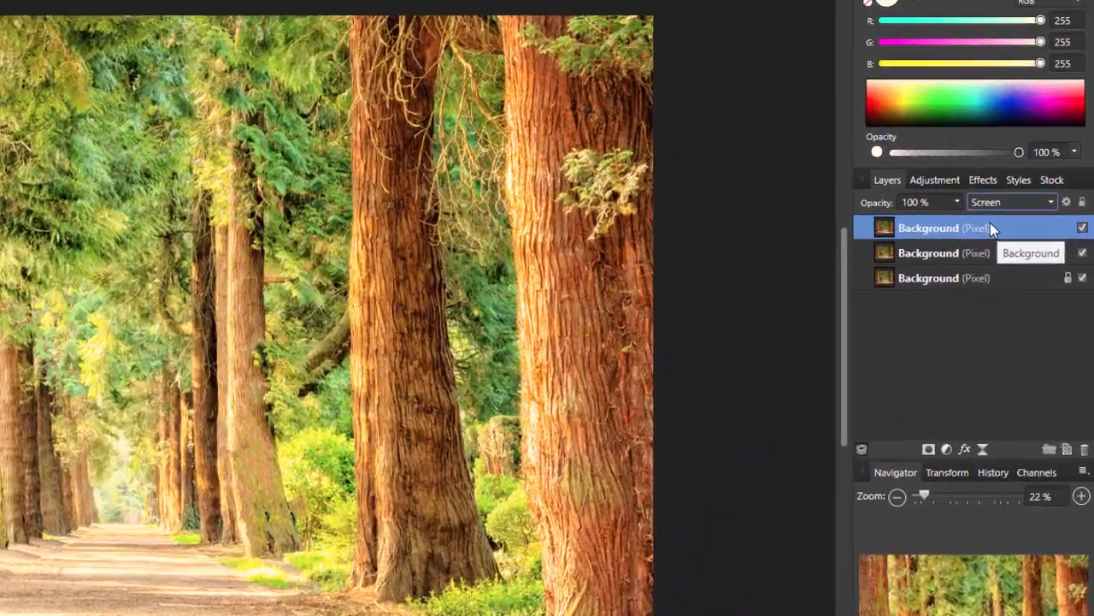
pyautogui.rightClick(990, 225)
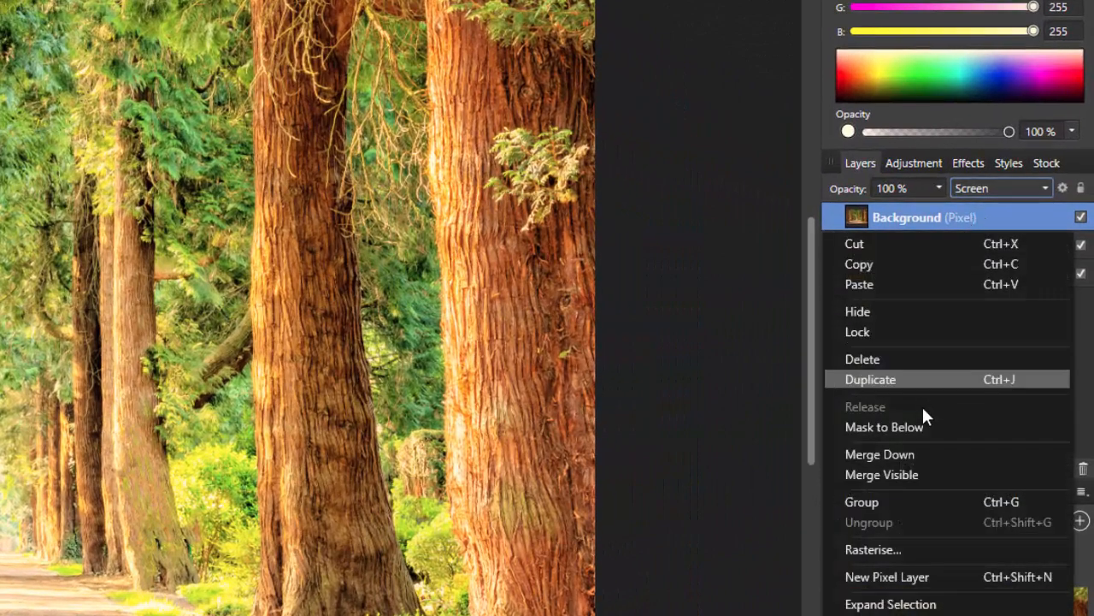
pyautogui.click(890, 453)
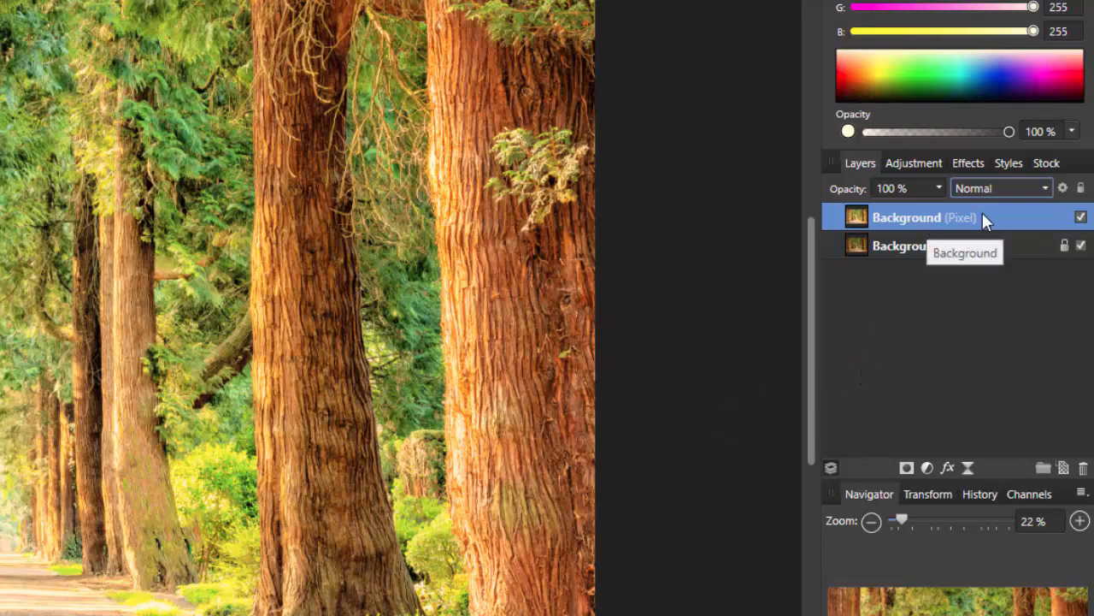
# Step: Rename the merged Background copy as Base
pyautogui.doubleClick(936, 215)
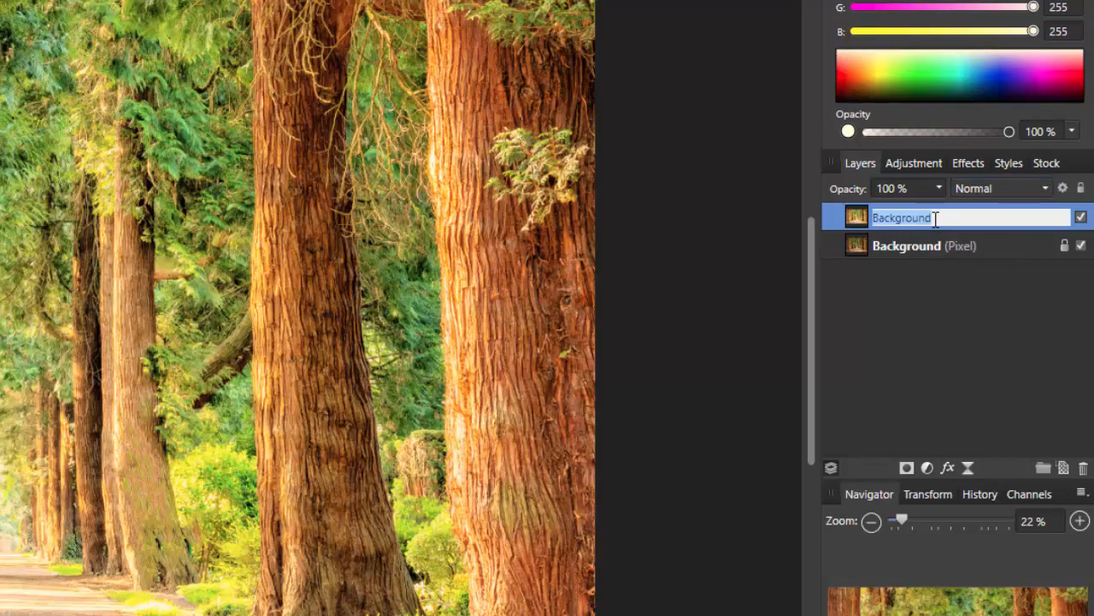
pyautogui.write('Ba')
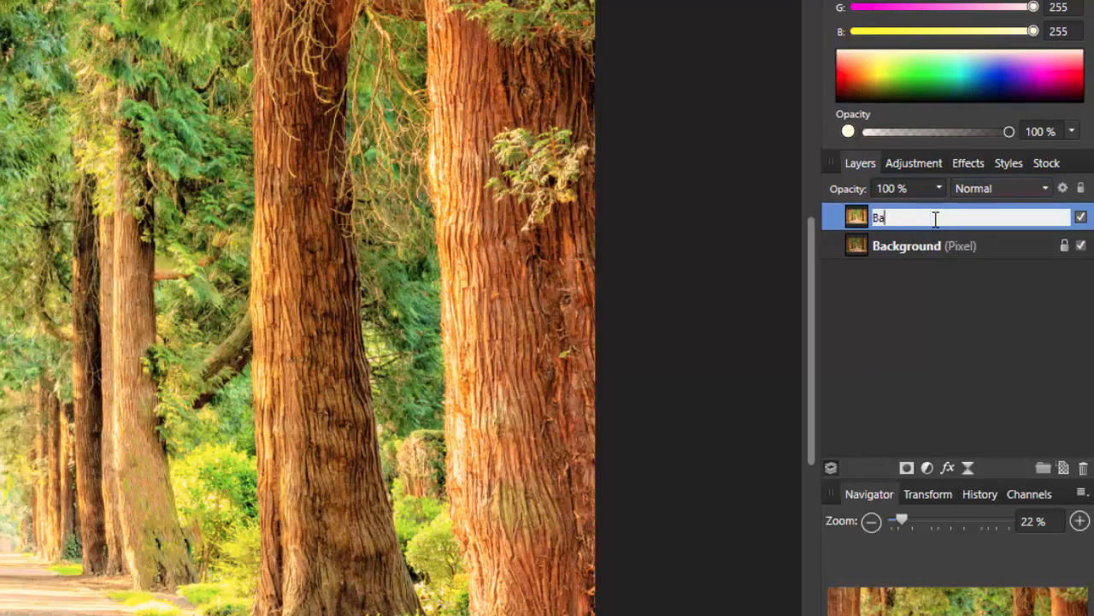
pyautogui.write('se')
pyautogui.press('Return')
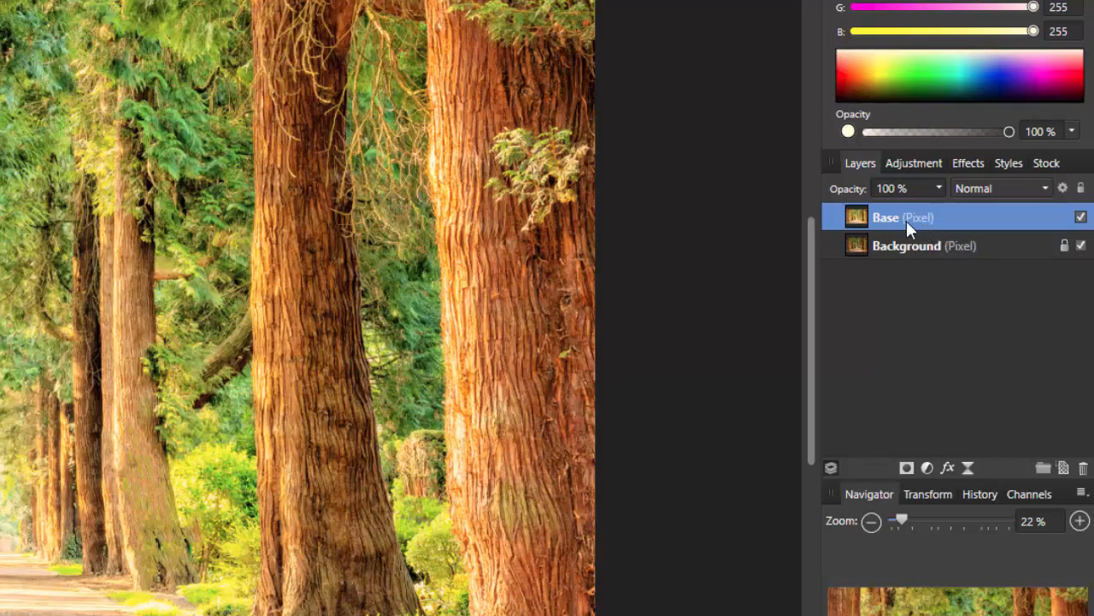
# Step: Duplicate the Base layer and set the upper copy's blend mode to Multiply
pyautogui.rightClick(944, 221)
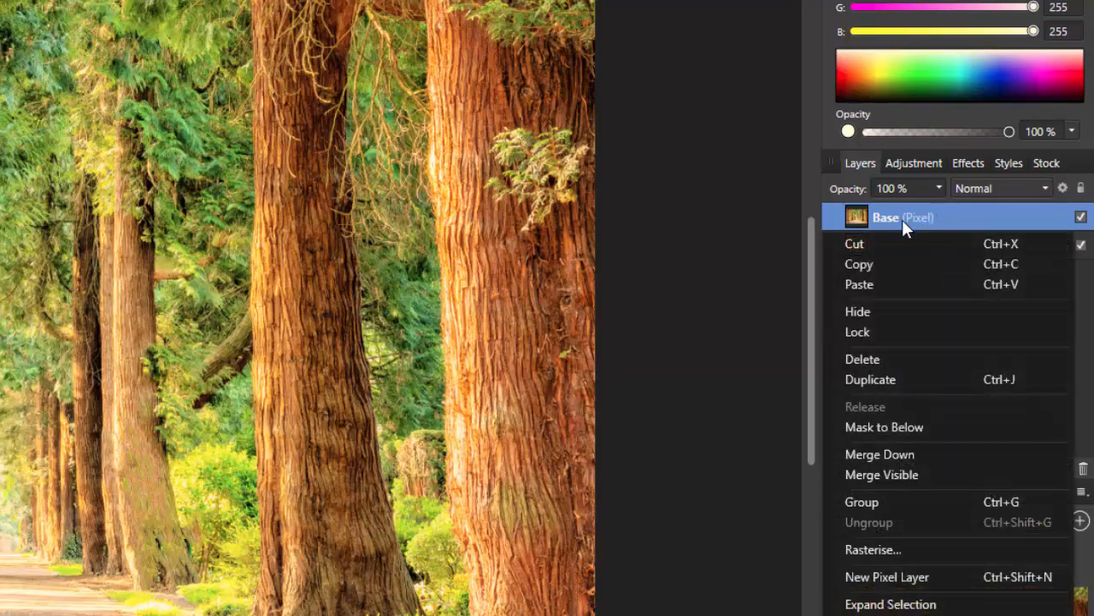
pyautogui.click(917, 378)
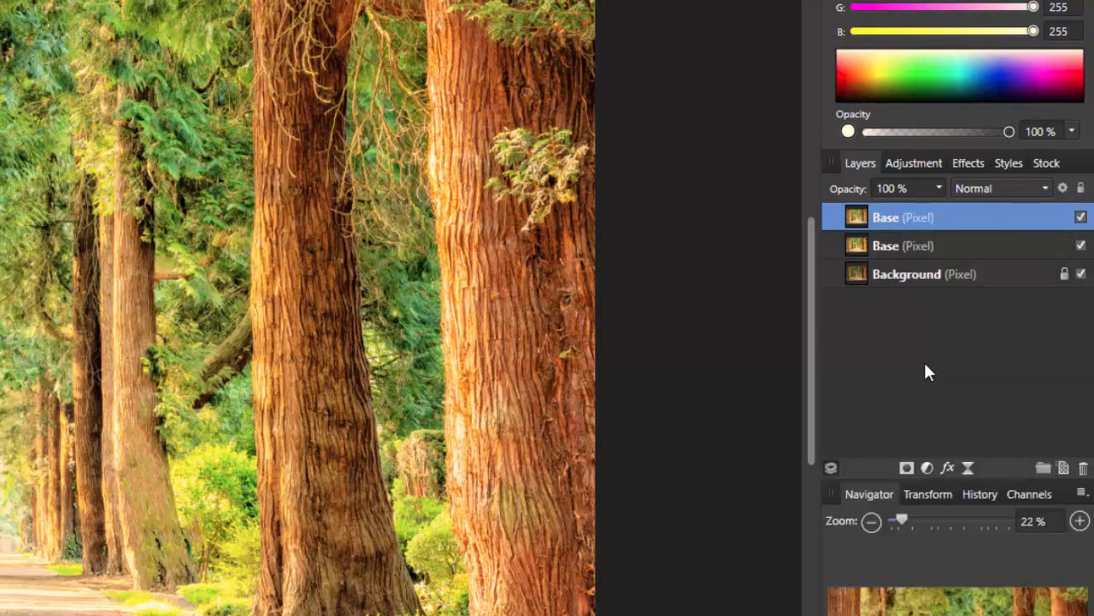
pyautogui.click(1045, 189)
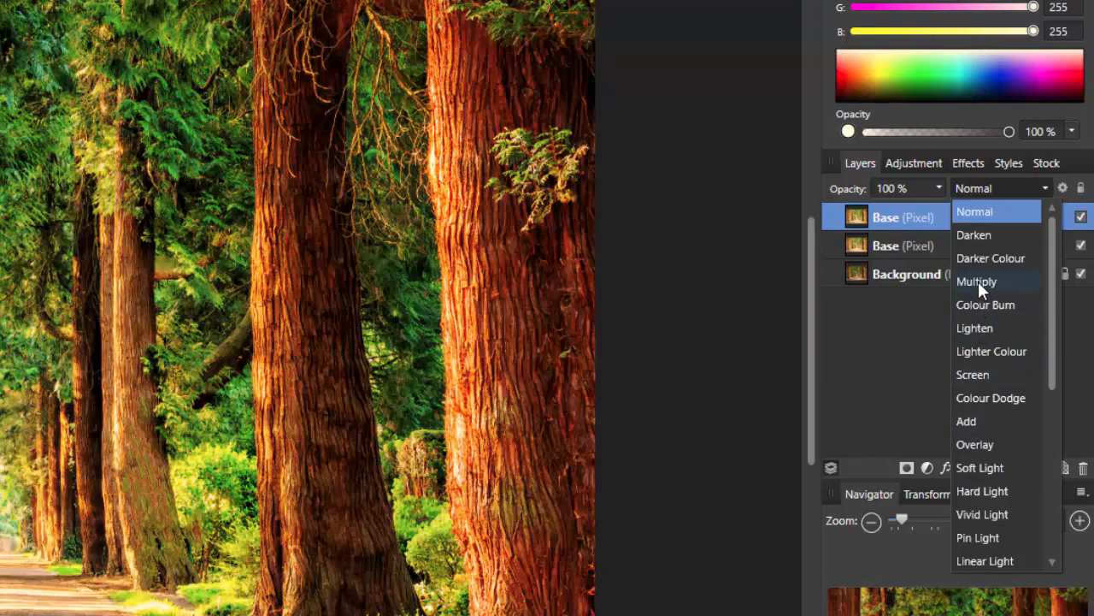
pyautogui.click(978, 281)
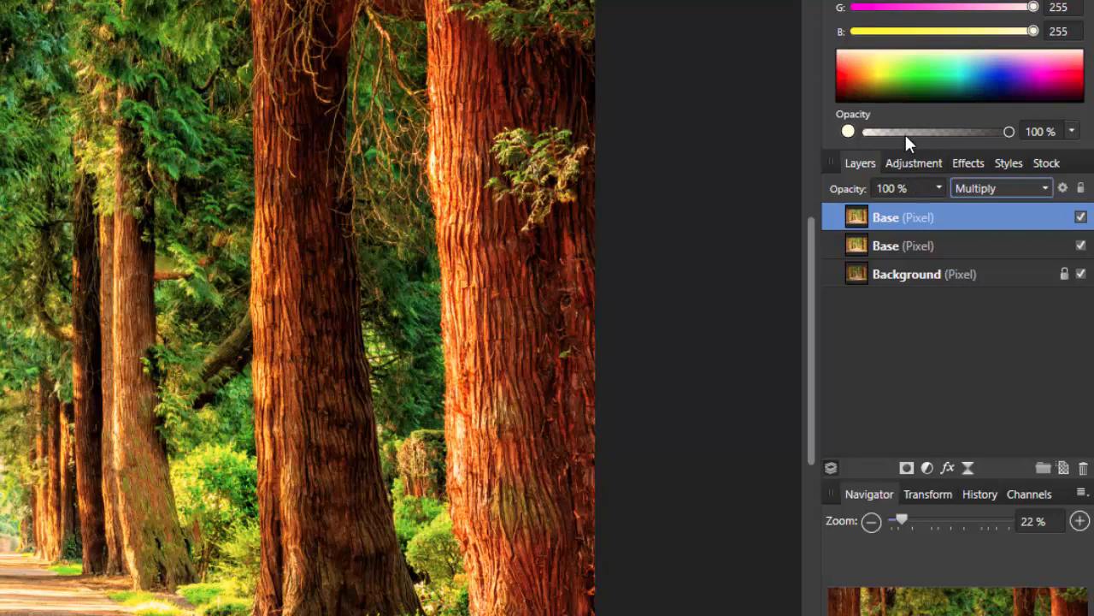
# Step: Rename the upper Base copy as Blur
pyautogui.doubleClick(900, 217)
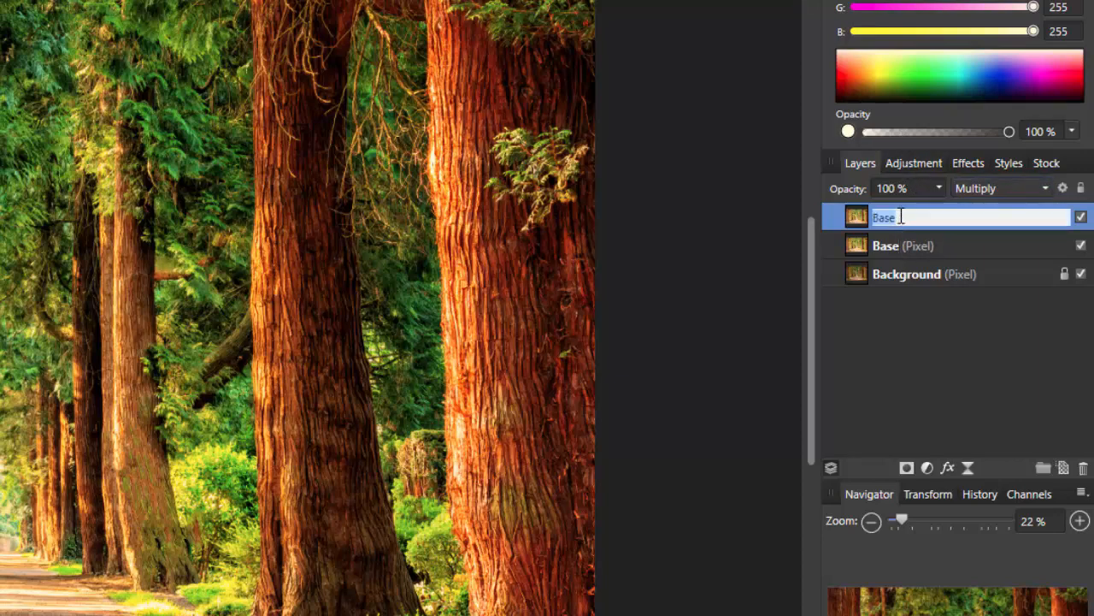
pyautogui.write('Blur')
pyautogui.press('Return')
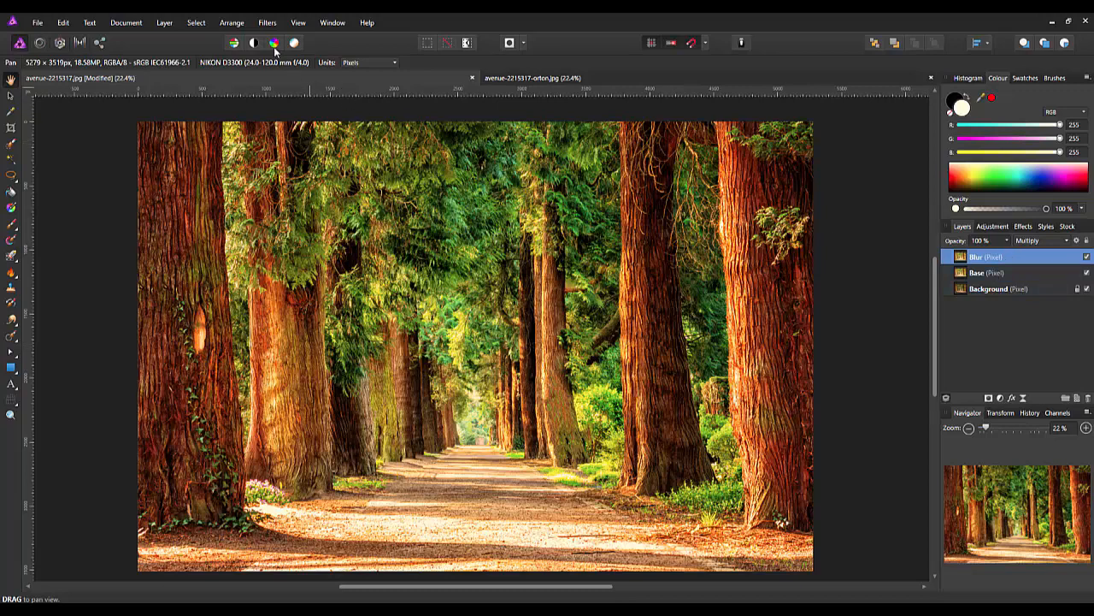
# Step: Apply a Gaussian Blur to the Blur layer, with a radius slightly above 41 px
pyautogui.click(268, 23)
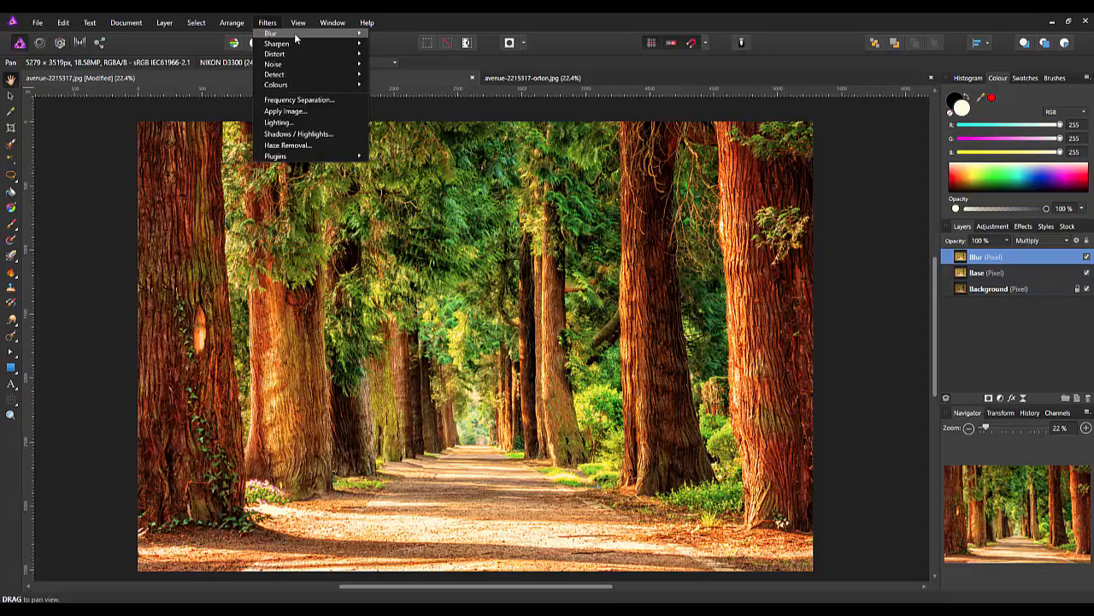
pyautogui.moveTo(269, 33)
pyautogui.click(387, 47)
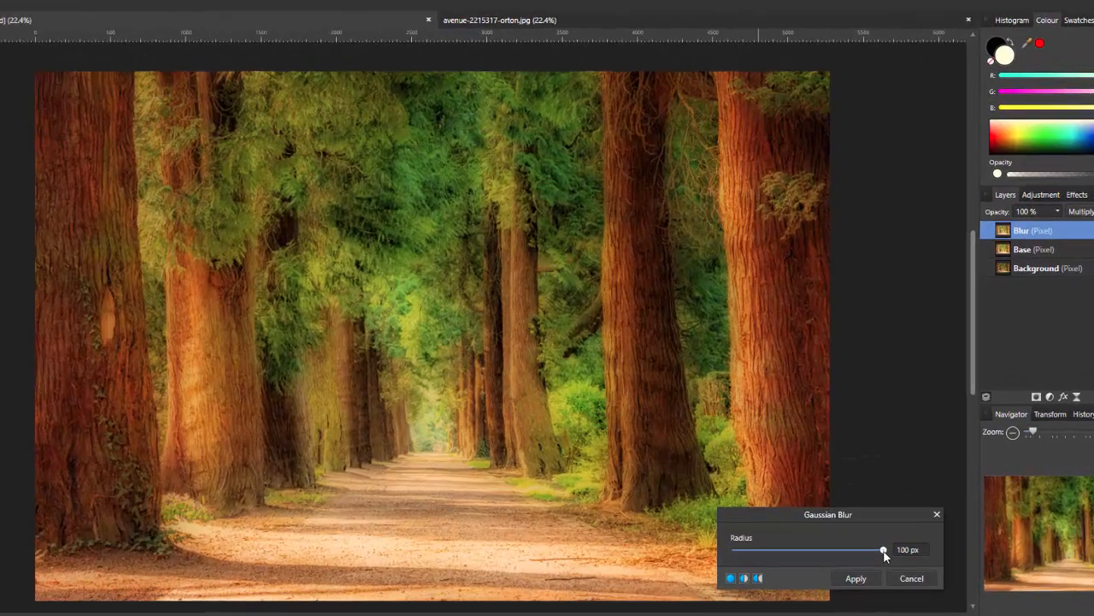
pyautogui.moveTo(858, 528); pyautogui.dragTo(893, 560)
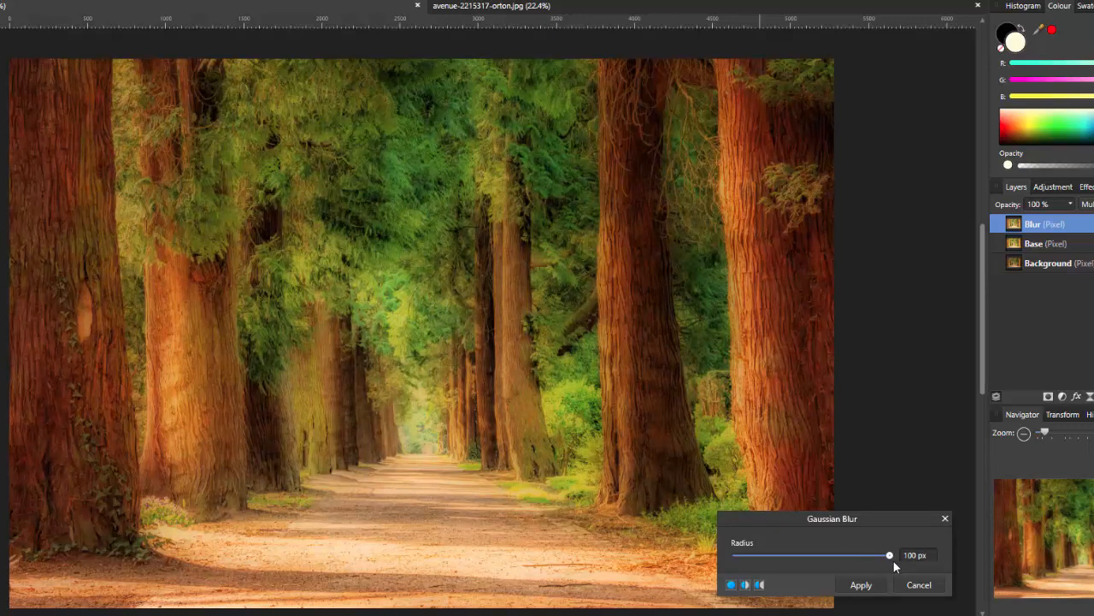
pyautogui.moveTo(894, 561); pyautogui.dragTo(858, 558)
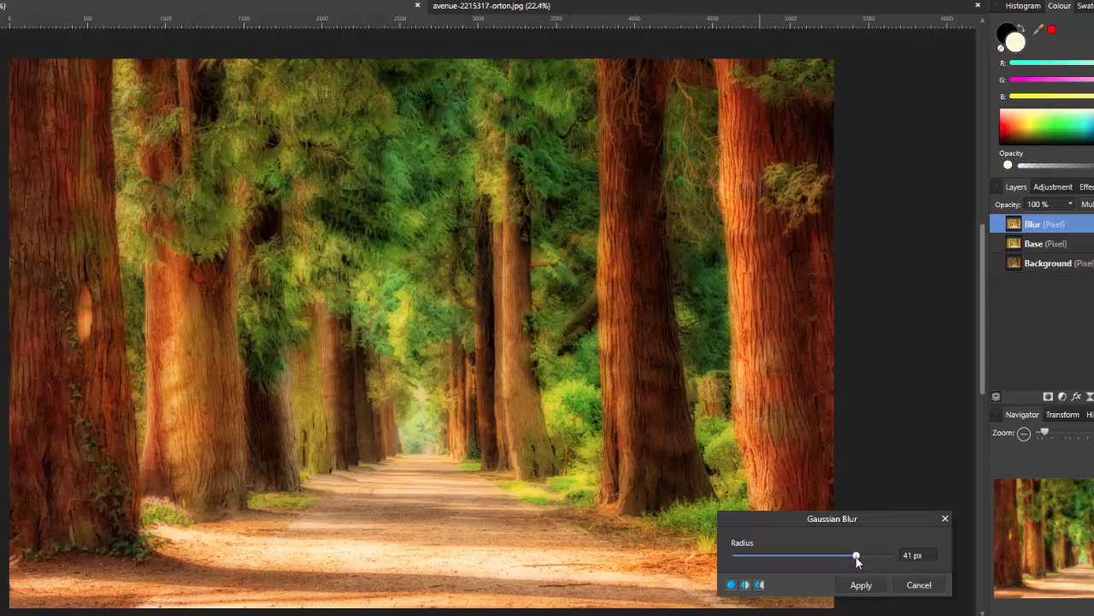
pyautogui.moveTo(860, 556); pyautogui.dragTo(863, 554)
pyautogui.click(861, 585)
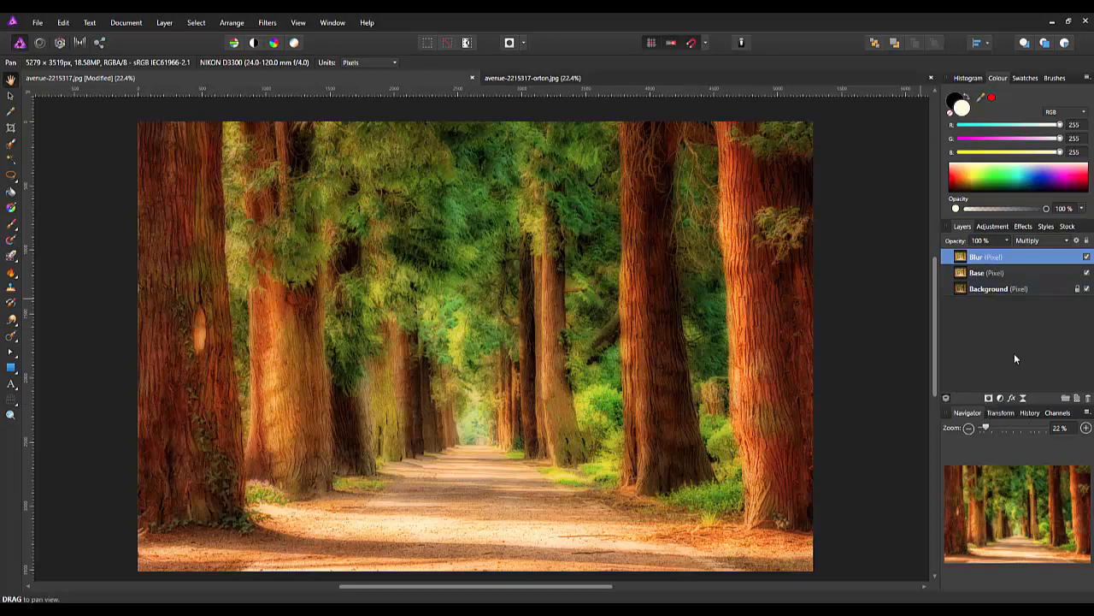
# Step: Add a mask to the Blur layer and paint it black with a soft brush over the big trunk at the photo's left edge
pyautogui.click(991, 396)
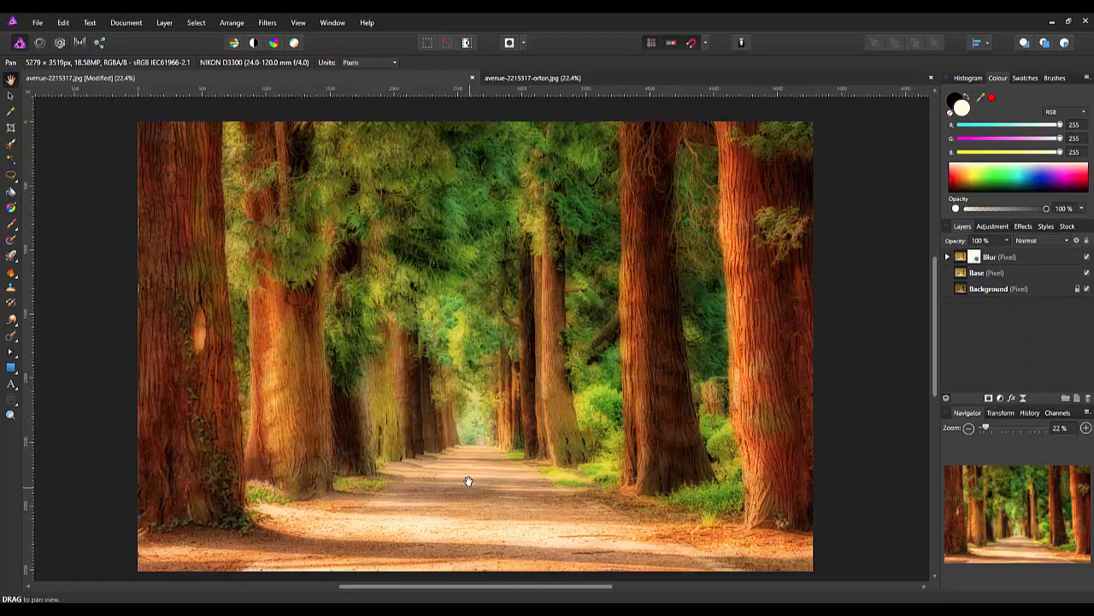
pyautogui.click(11, 223)
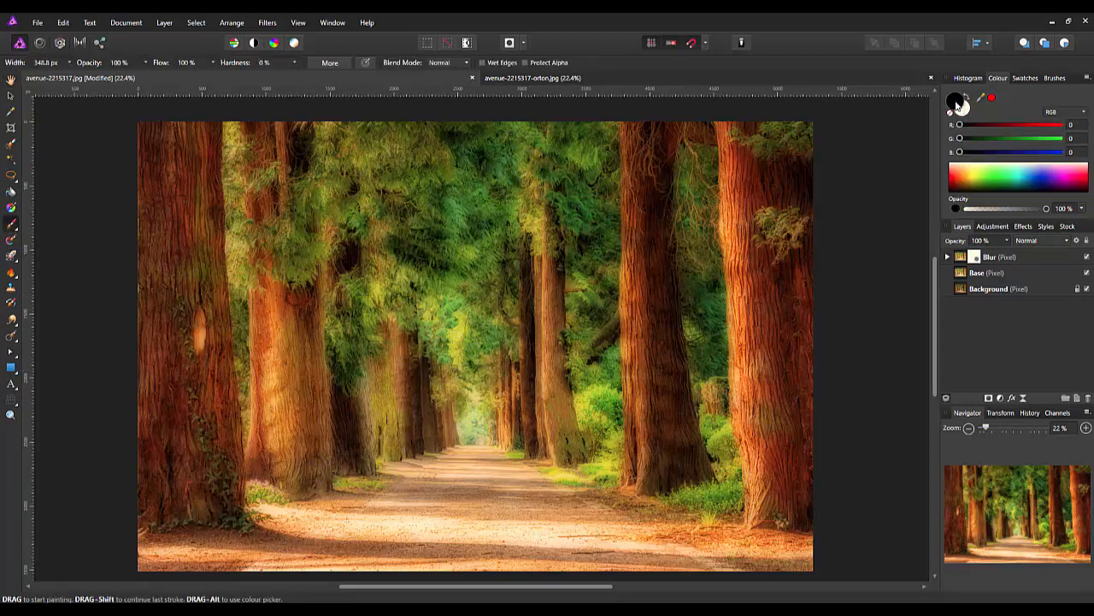
pyautogui.click(976, 260)
pyautogui.click(948, 257)
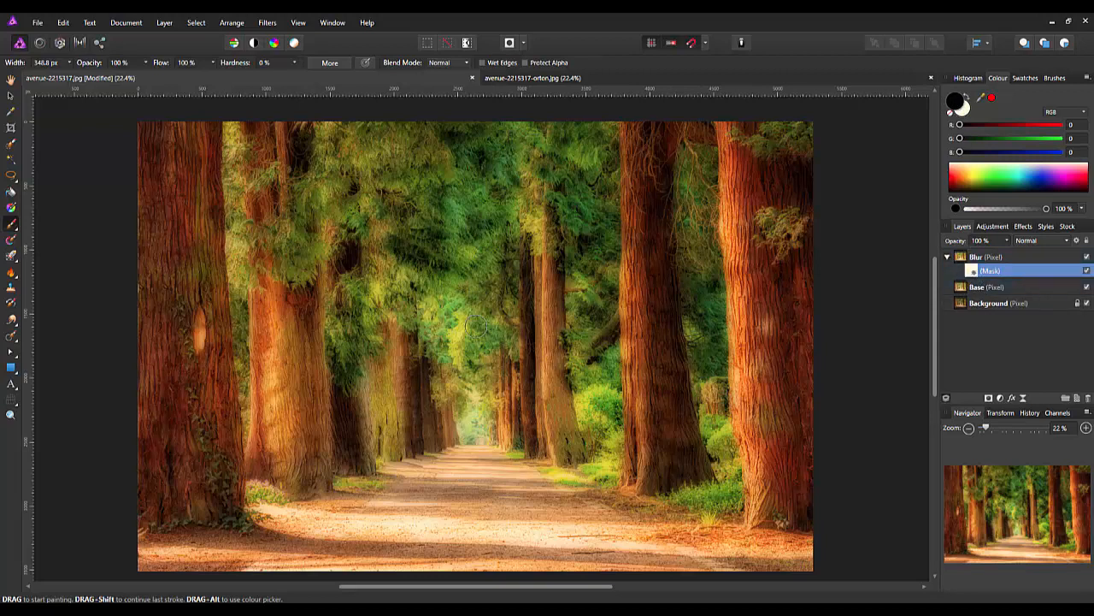
pyautogui.moveTo(161, 413)
pyautogui.mouseDown()
pyautogui.moveTo(142, 379)
pyautogui.moveTo(139, 131)
pyautogui.moveTo(143, 189)
pyautogui.moveTo(165, 162)
pyautogui.moveTo(161, 182)
pyautogui.moveTo(176, 148)
pyautogui.moveTo(203, 175)
pyautogui.moveTo(203, 228)
pyautogui.moveTo(208, 156)
pyautogui.moveTo(213, 245)
pyautogui.moveTo(202, 243)
pyautogui.moveTo(178, 307)
pyautogui.moveTo(155, 330)
pyautogui.moveTo(165, 377)
pyautogui.moveTo(184, 369)
pyautogui.moveTo(165, 444)
pyautogui.moveTo(155, 437)
pyautogui.moveTo(156, 453)
pyautogui.moveTo(142, 454)
pyautogui.moveTo(197, 481)
pyautogui.moveTo(205, 463)
pyautogui.moveTo(209, 490)
pyautogui.moveTo(219, 476)
pyautogui.moveTo(227, 509)
pyautogui.moveTo(231, 390)
pyautogui.moveTo(217, 385)
pyautogui.moveTo(219, 326)
pyautogui.moveTo(200, 359)
pyautogui.moveTo(217, 351)
pyautogui.moveTo(198, 197)
pyautogui.moveTo(161, 449)
pyautogui.moveTo(175, 459)
pyautogui.moveTo(193, 154)
pyautogui.moveTo(147, 216)
pyautogui.moveTo(169, 485)
pyautogui.mouseUp()
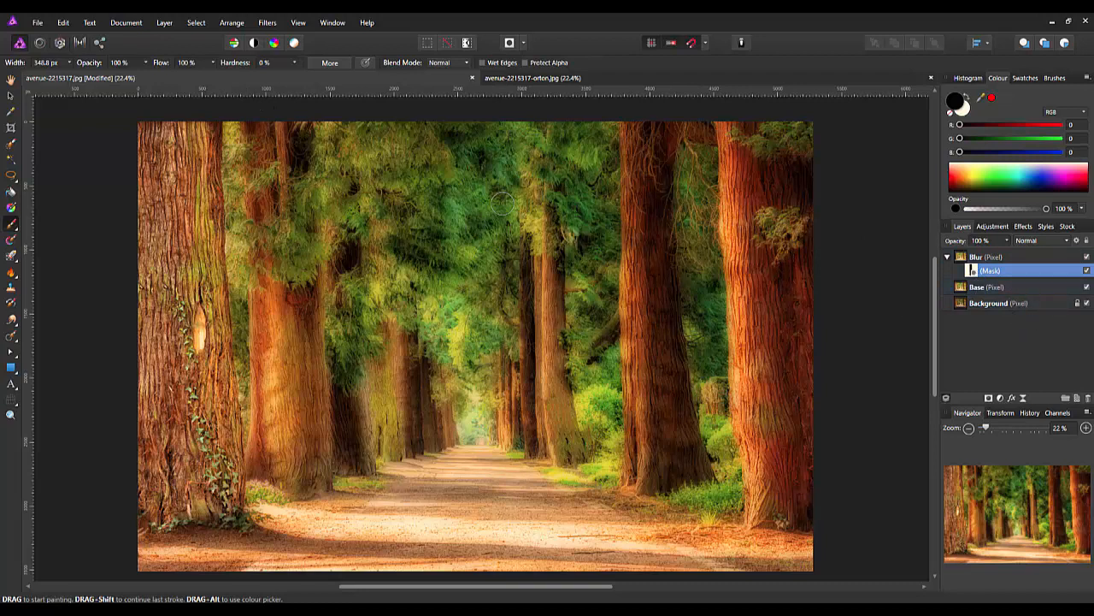
pyautogui.click(122, 24)
pyautogui.moveTo(62, 24)
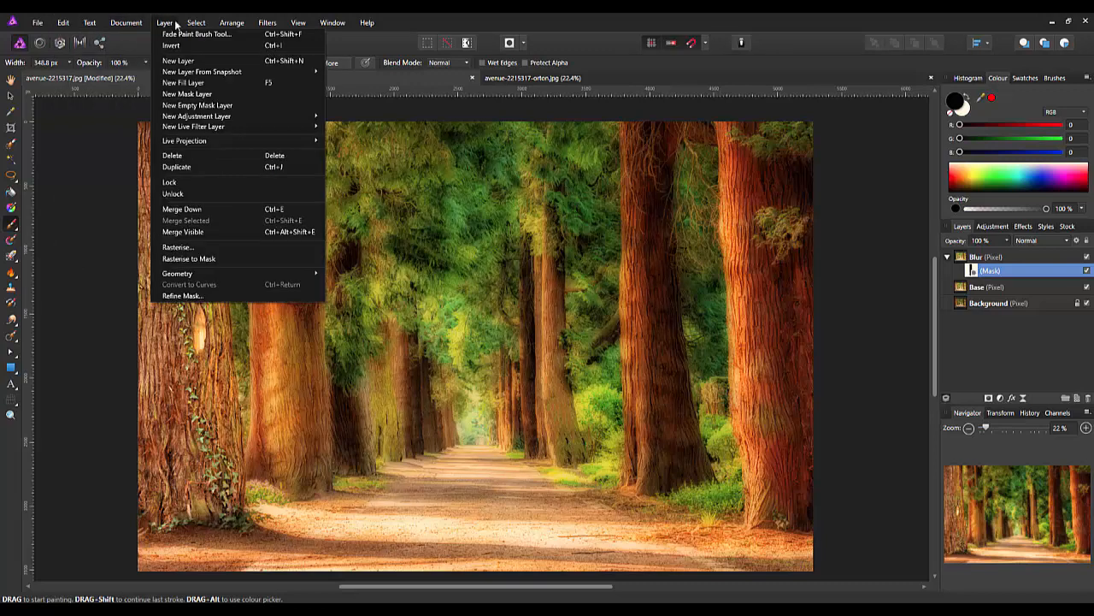
pyautogui.moveTo(193, 24)
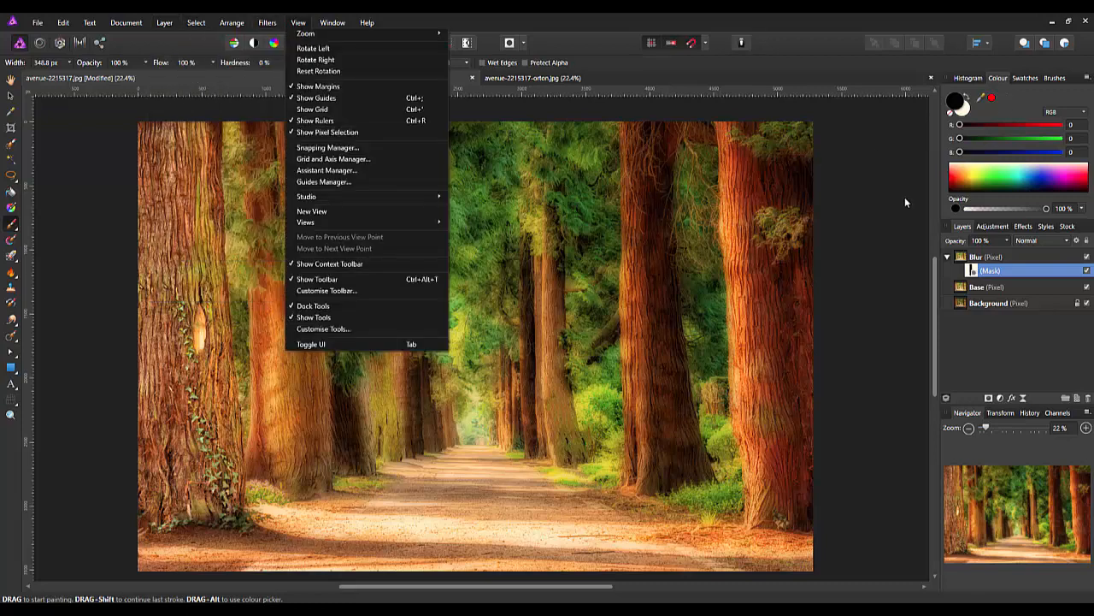
pyautogui.click(934, 283)
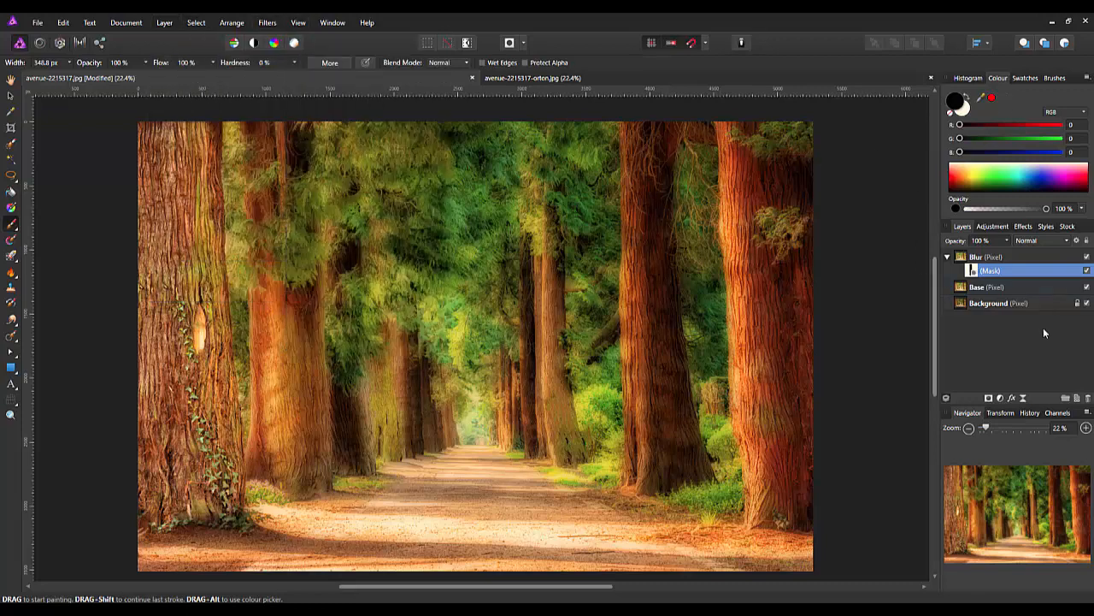
# Step: Hide the Base layer, the Blur layer and its mask, and select the original Background layer
pyautogui.click(1087, 288)
pyautogui.click(1087, 258)
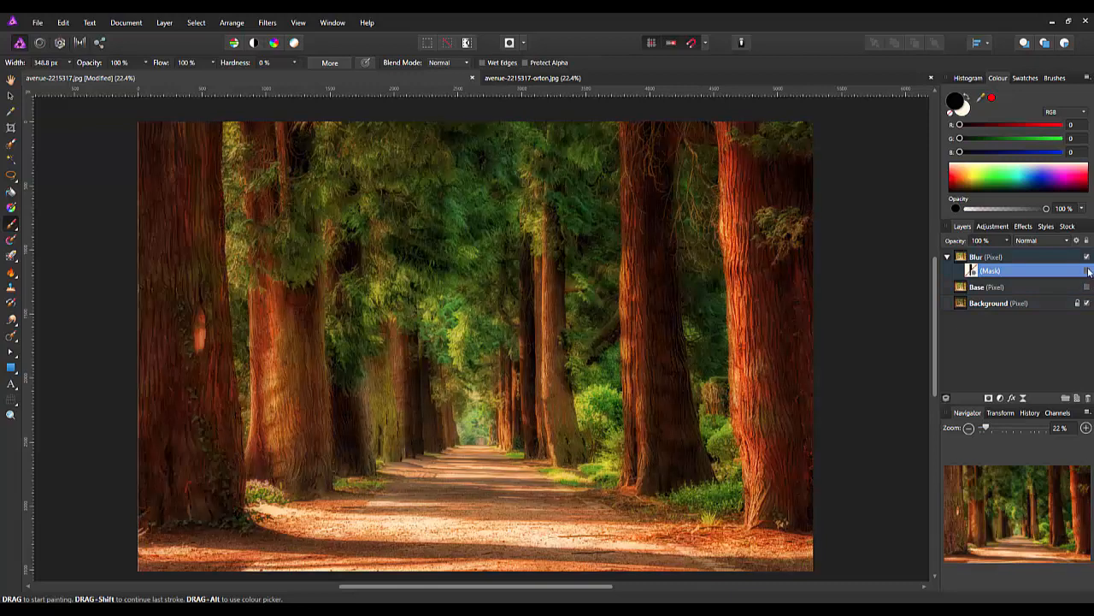
pyautogui.click(1086, 257)
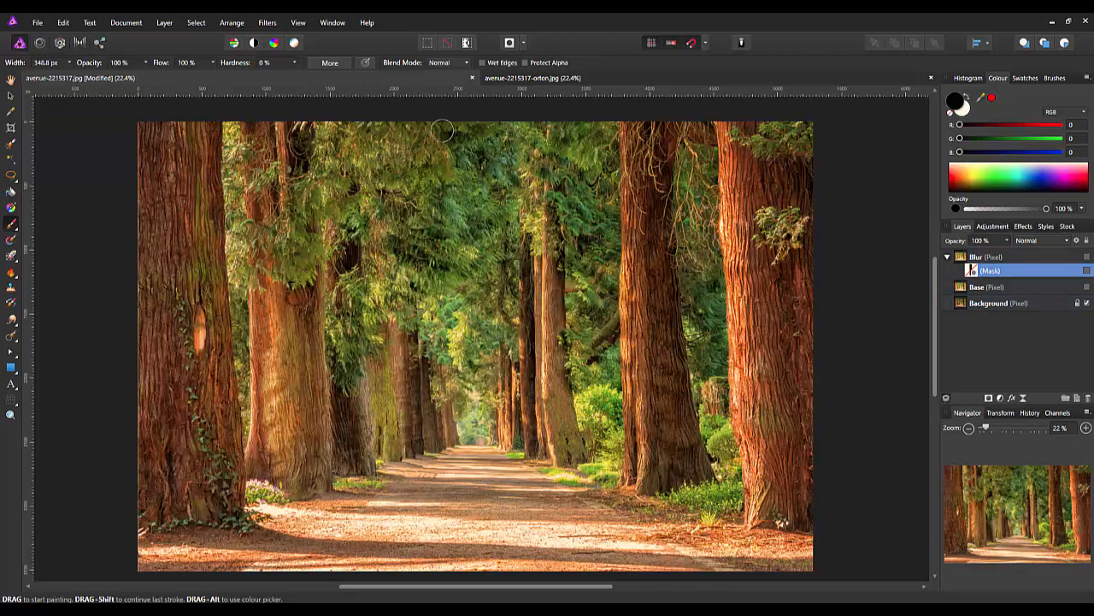
pyautogui.click(1029, 304)
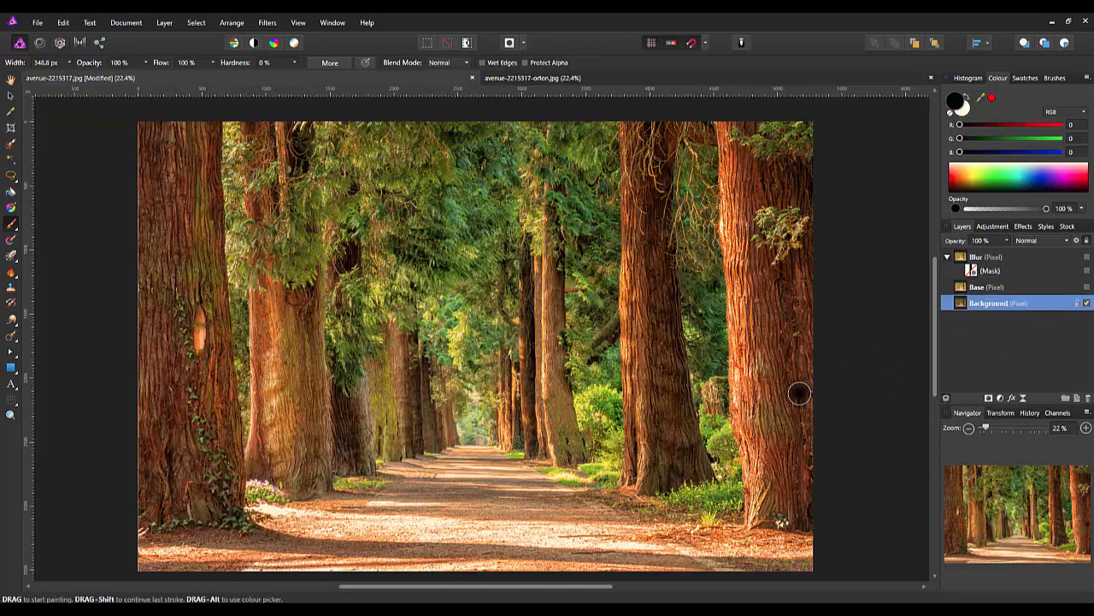
# Step: Show the macro library and run the Orton Effect macro on the Background layer
pyautogui.hotkey('ctrl', 'shift', 'h')
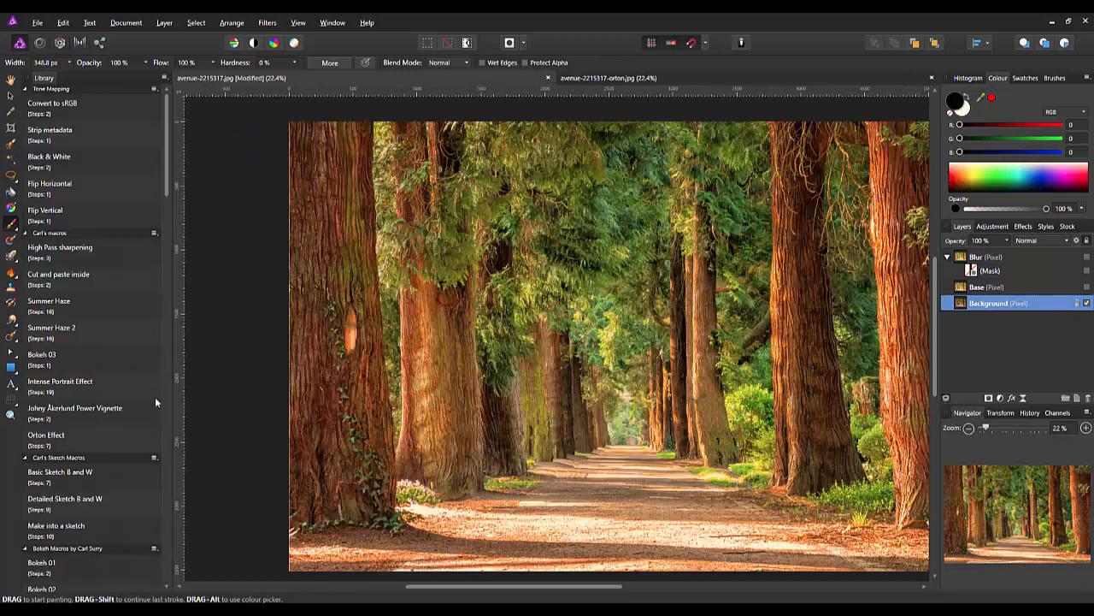
pyautogui.click(57, 446)
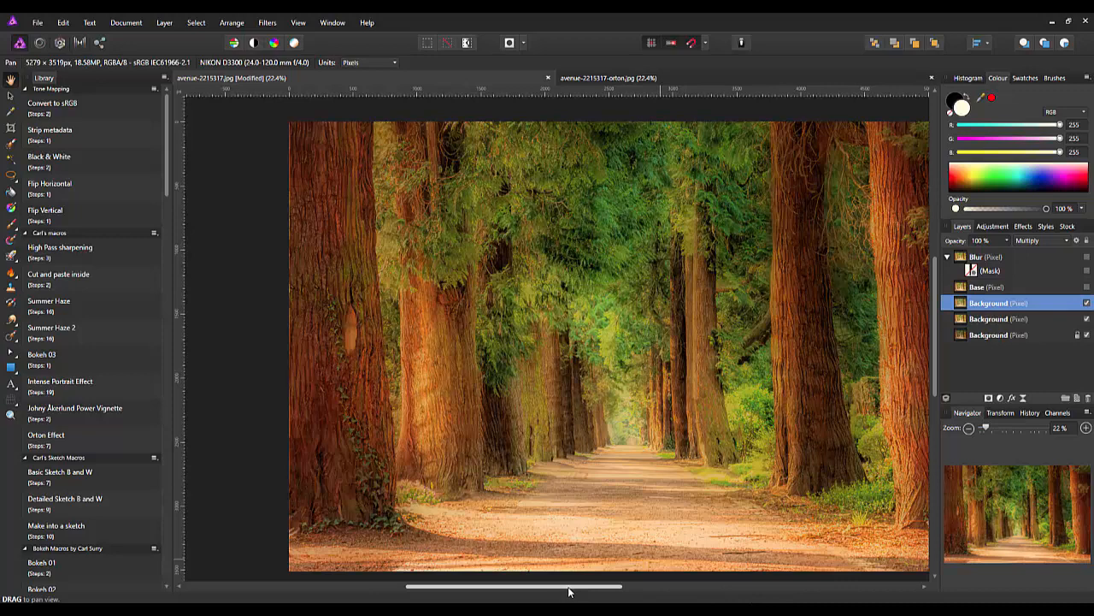
pyautogui.moveTo(569, 586); pyautogui.dragTo(607, 596)
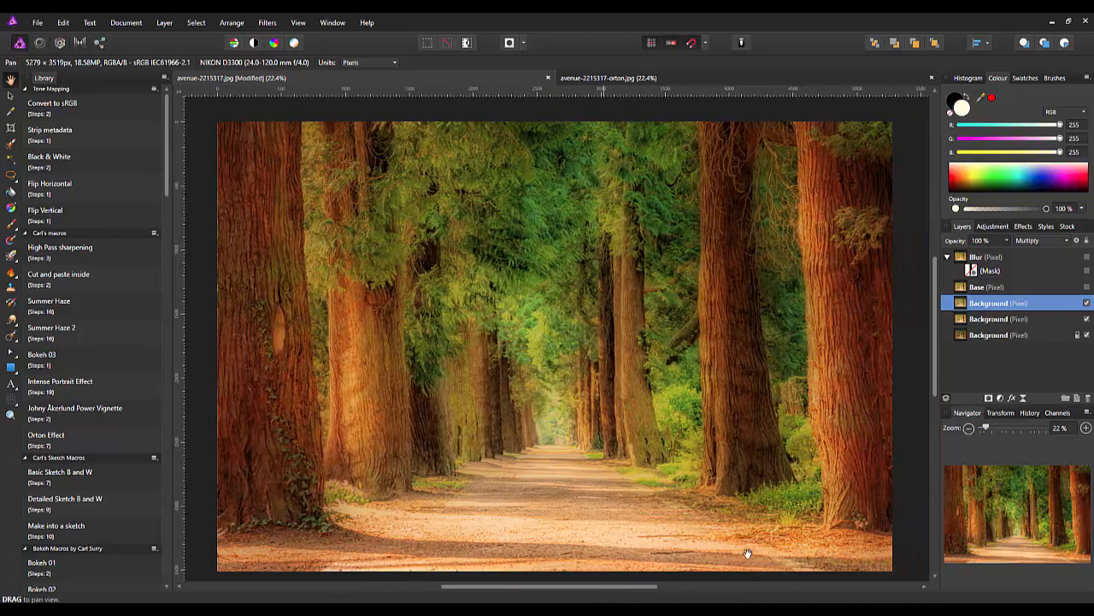